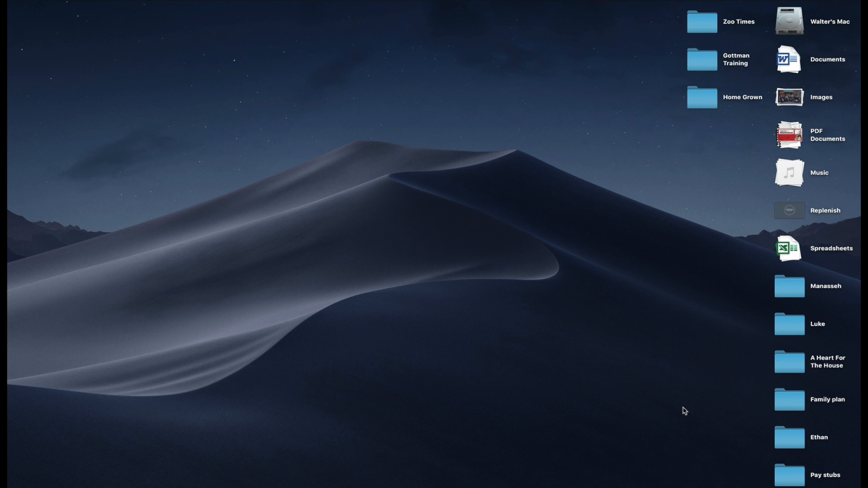
Switch to Chrome and bring up the spreaker.com homepage.
mouse_move(488, 483)
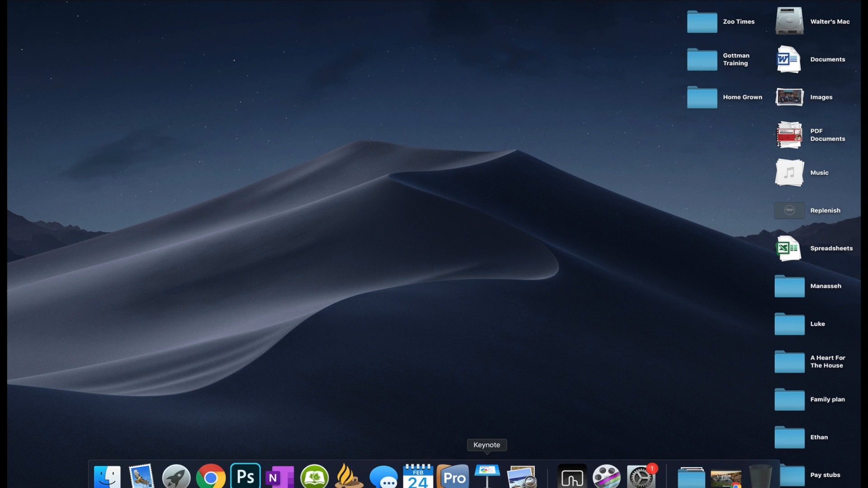
click(216, 479)
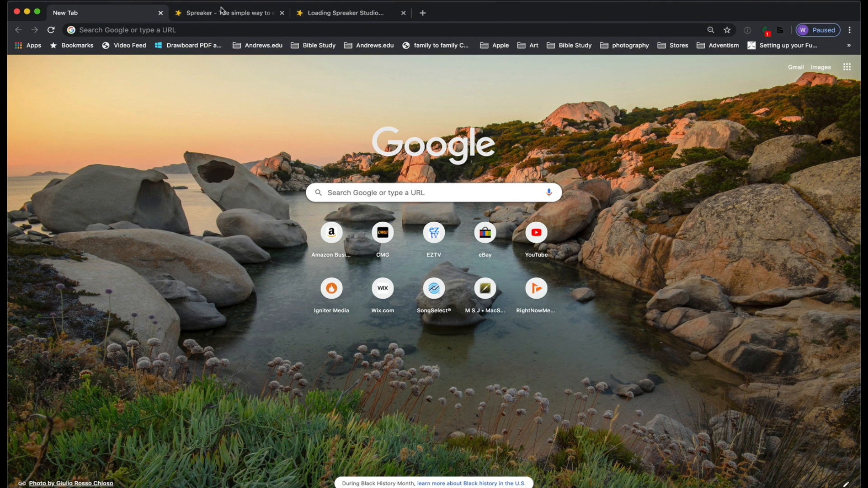
click(232, 30)
text(sp)
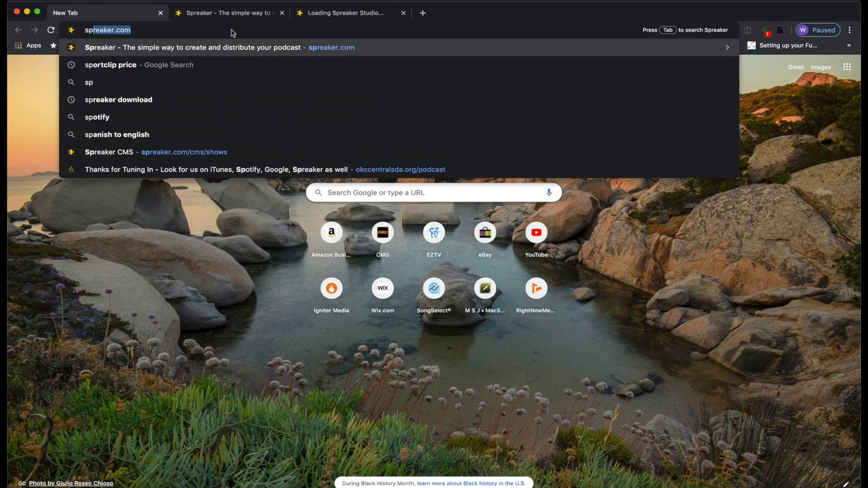
text(reaker.com)
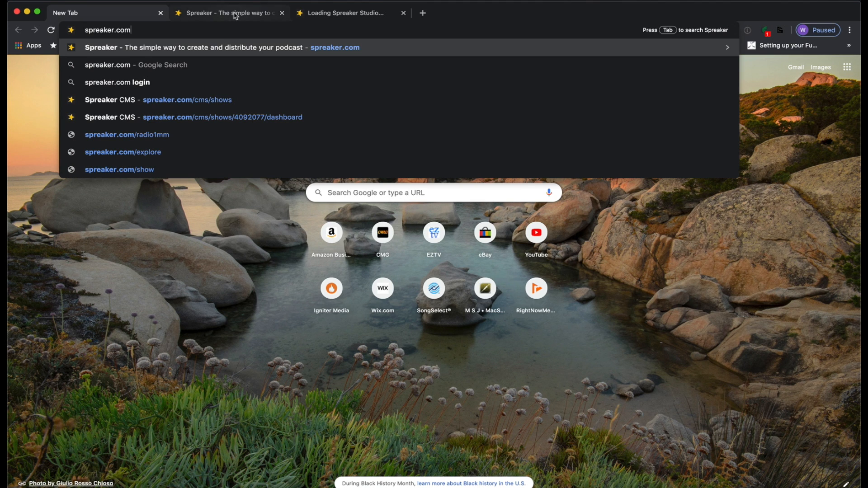
click(235, 15)
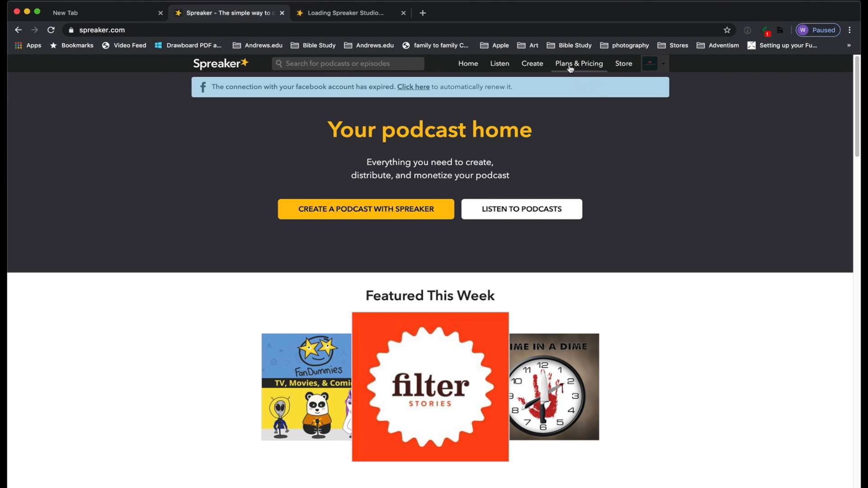
Open the Record or Go live launcher from Spreaker's podcast creation page, and close the browser window to return to Spreaker Studio.
click(532, 64)
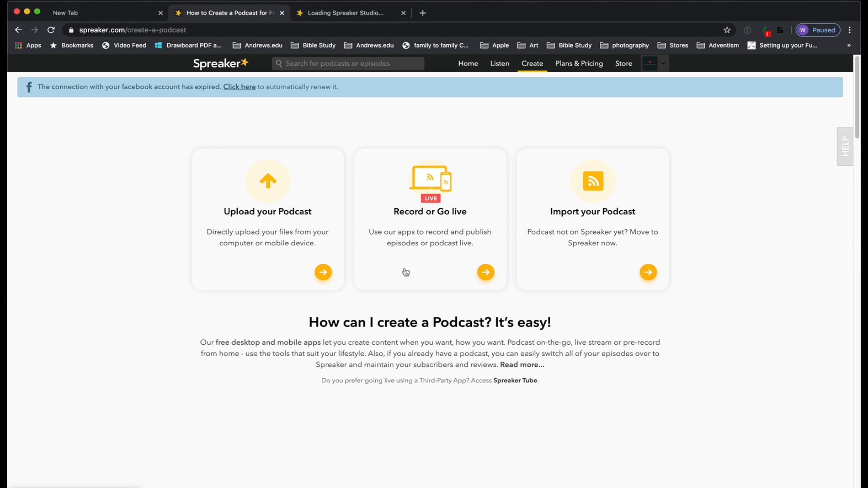
scroll(405, 271, down, 10)
scroll(406, 272, down, 5)
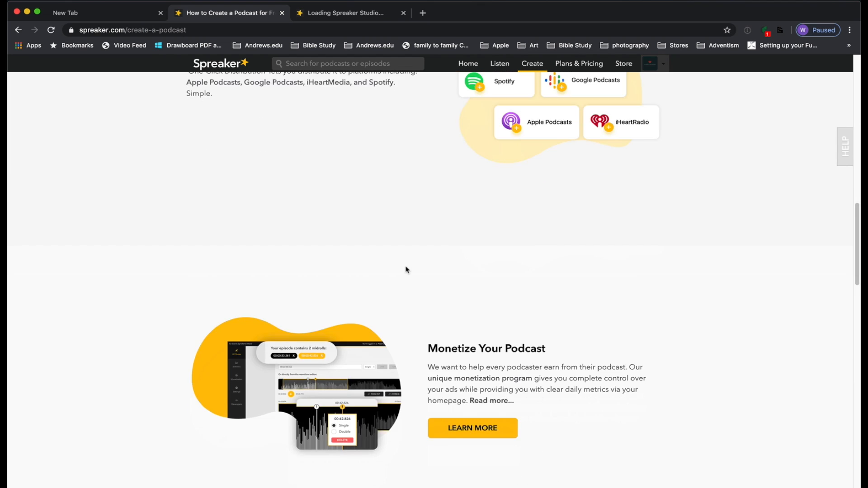
scroll(406, 271, up, 20)
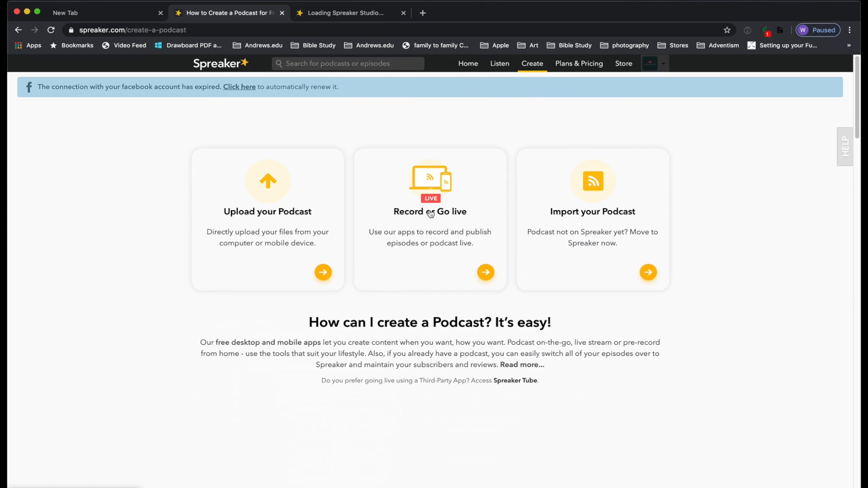
click(480, 273)
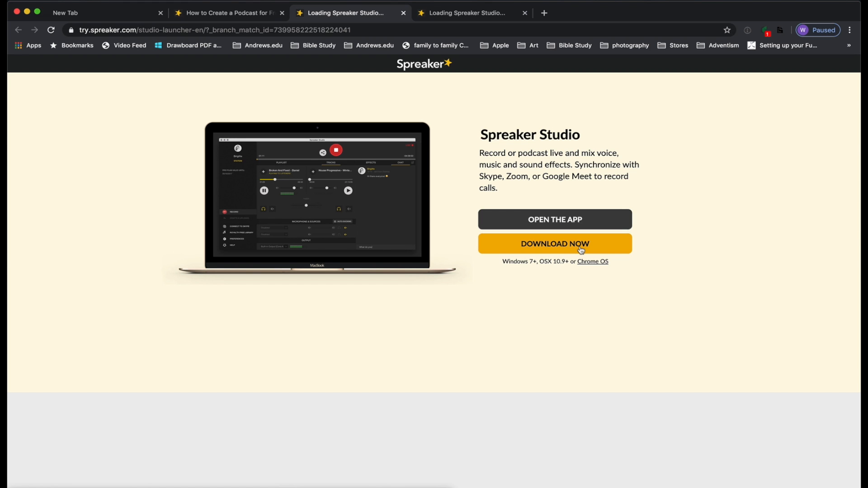
click(16, 12)
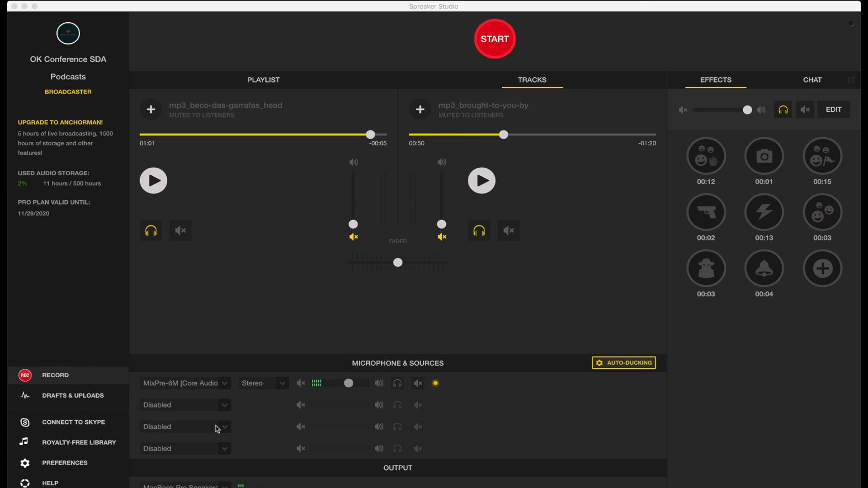
Assign the MixPre-6M [Core Audio] device to the second and third microphone sources.
click(201, 405)
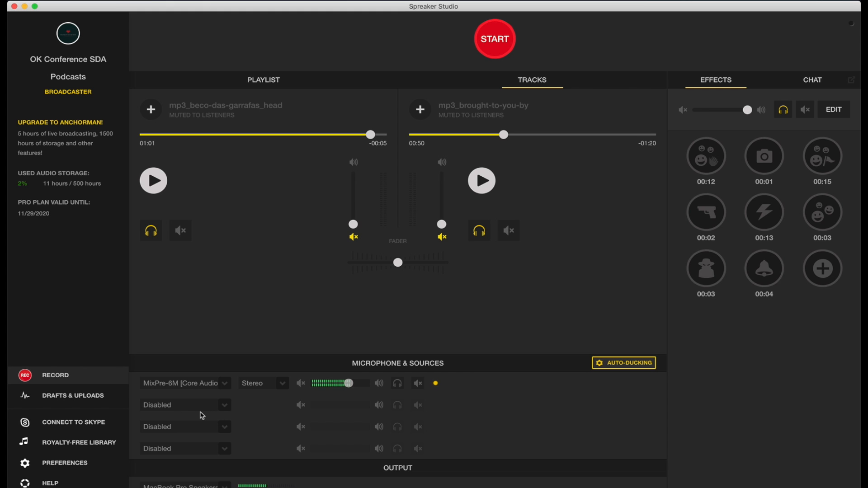
click(201, 406)
click(203, 413)
click(202, 430)
click(205, 435)
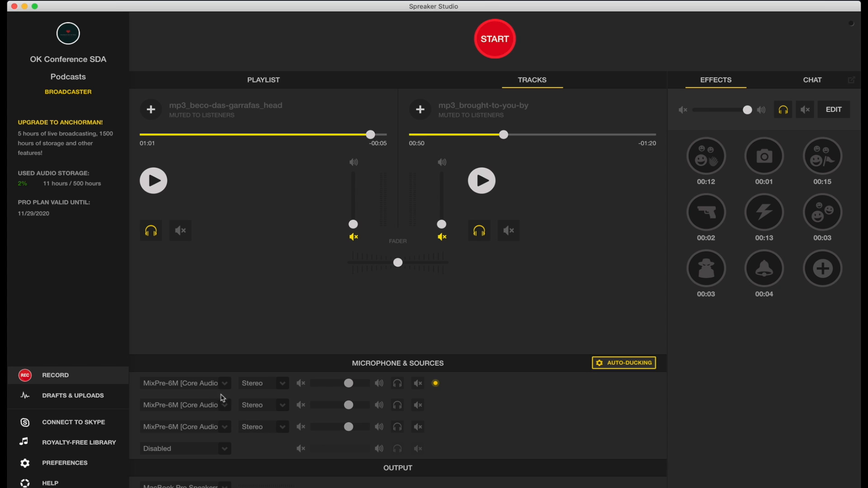
Set the second and third microphone sources back to Disabled.
click(211, 404)
click(208, 426)
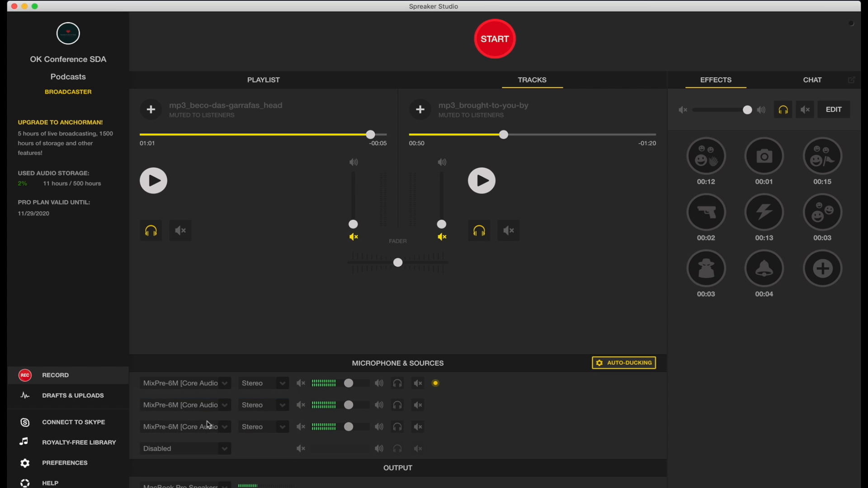
click(208, 425)
click(181, 412)
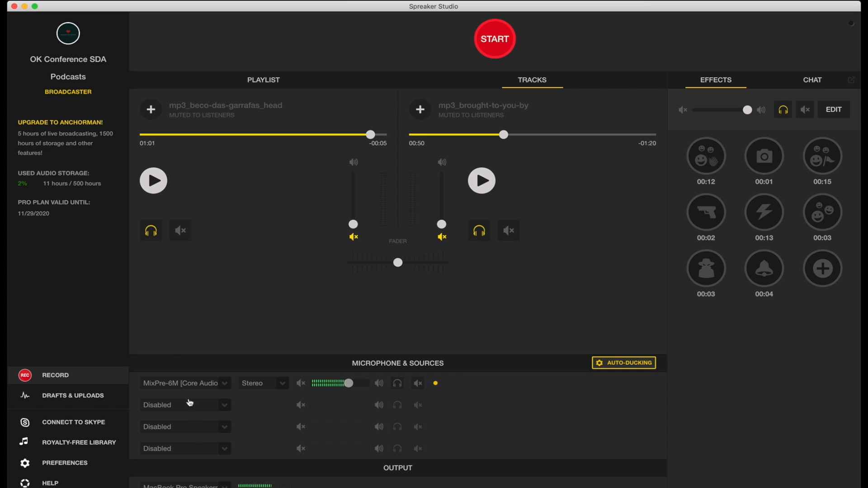
Set the number of enabled sources to 2 in Spreaker Studio's console preferences.
click(63, 1)
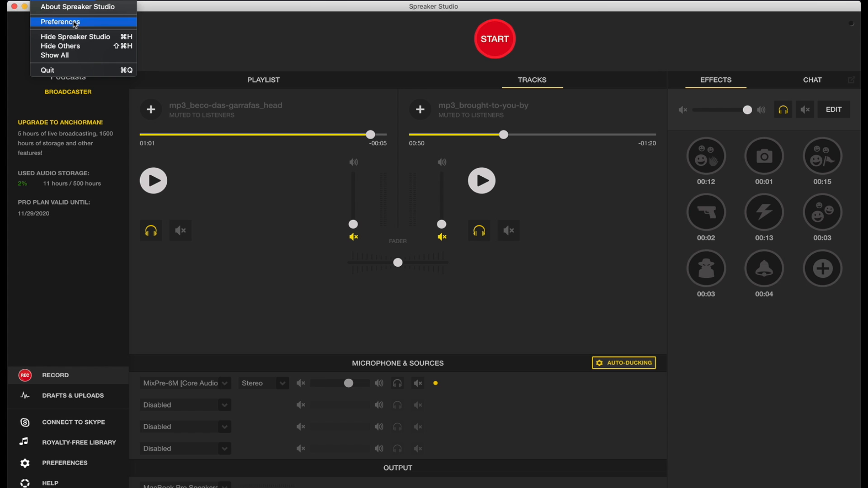
click(75, 23)
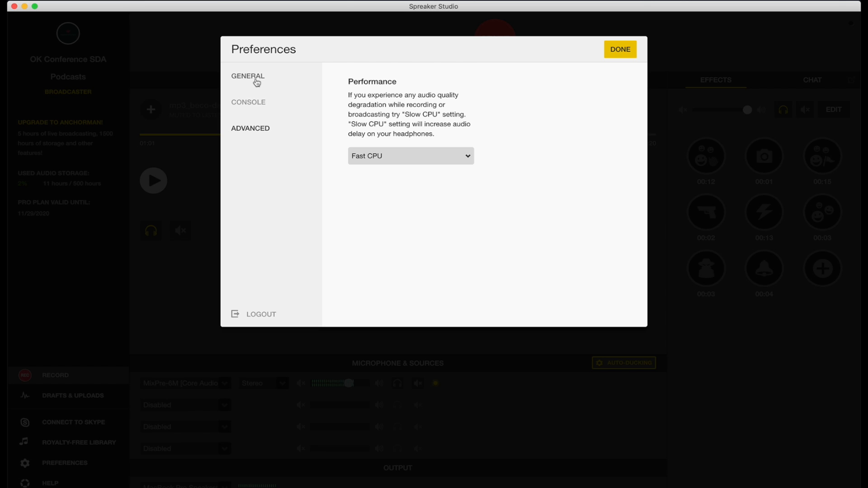
click(257, 106)
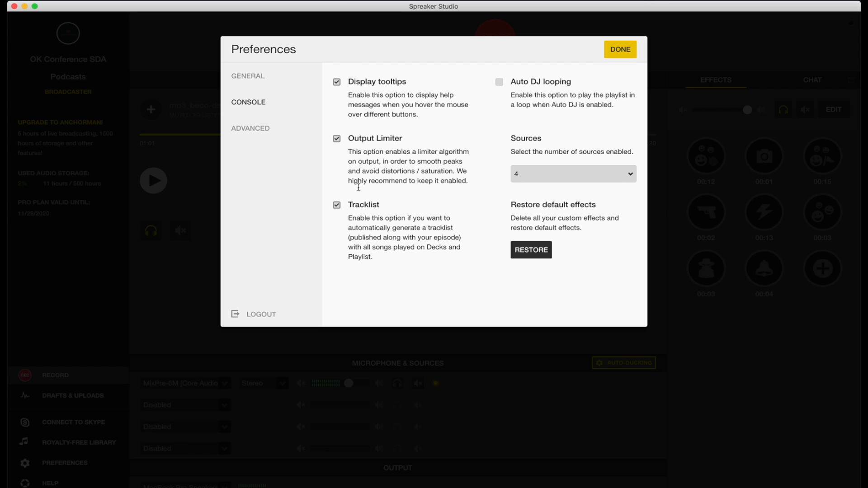
click(609, 167)
click(591, 162)
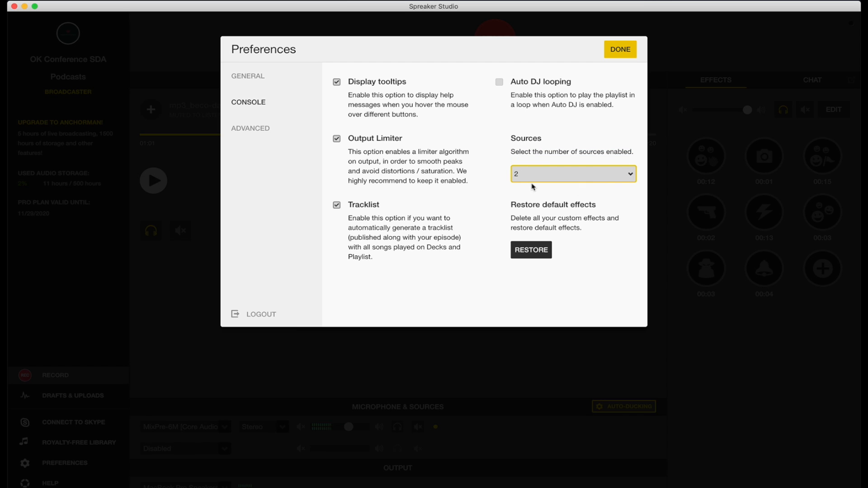
Set the number of enabled sources back to 4 and close the preferences.
click(592, 179)
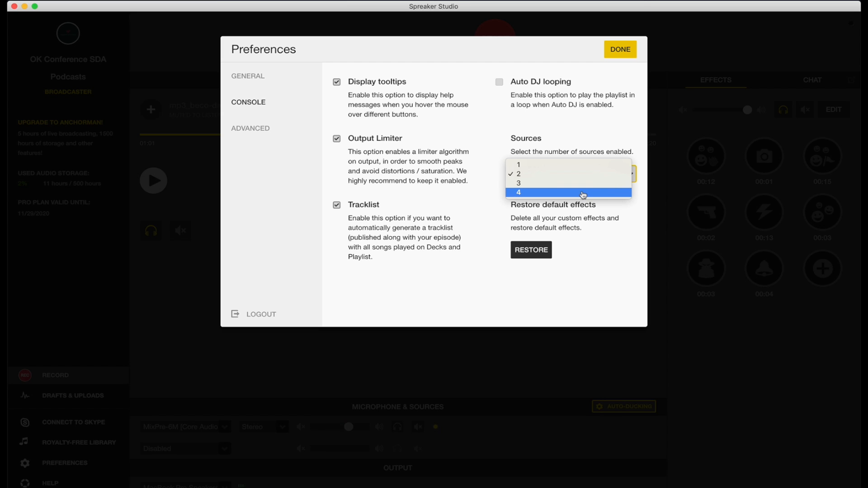
click(584, 192)
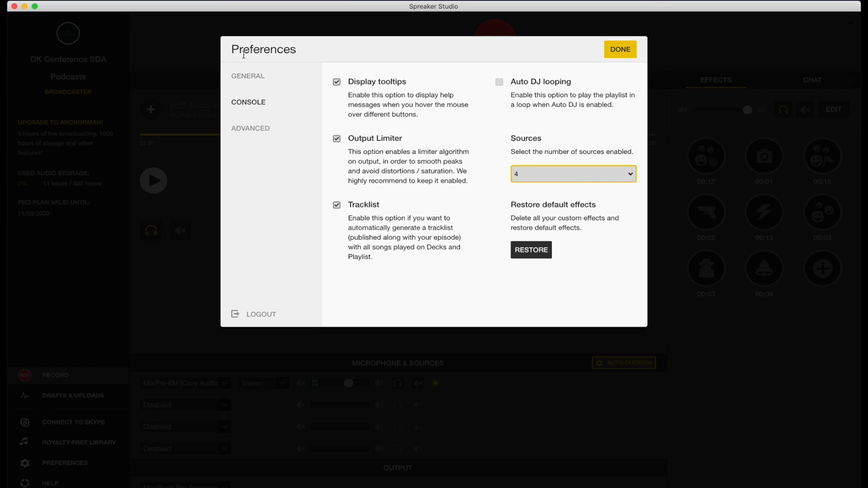
click(621, 51)
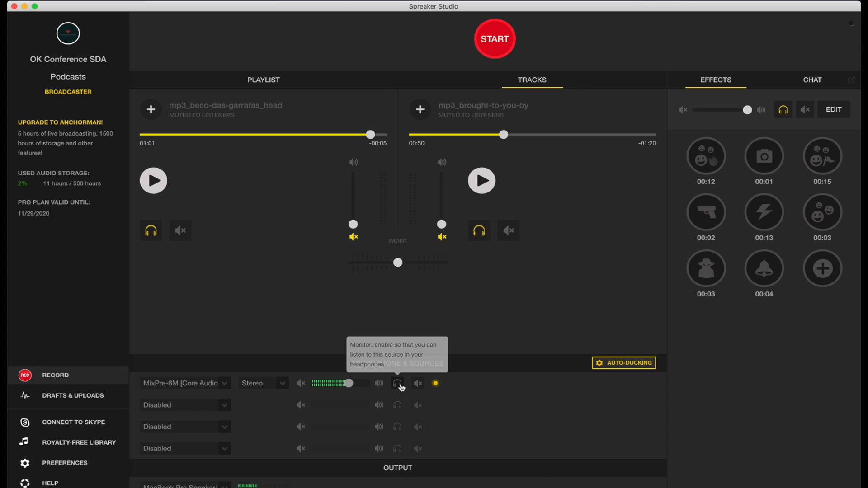
Try out headphone monitoring and muting on the MixPre-6M source, switching each on and back off.
click(398, 384)
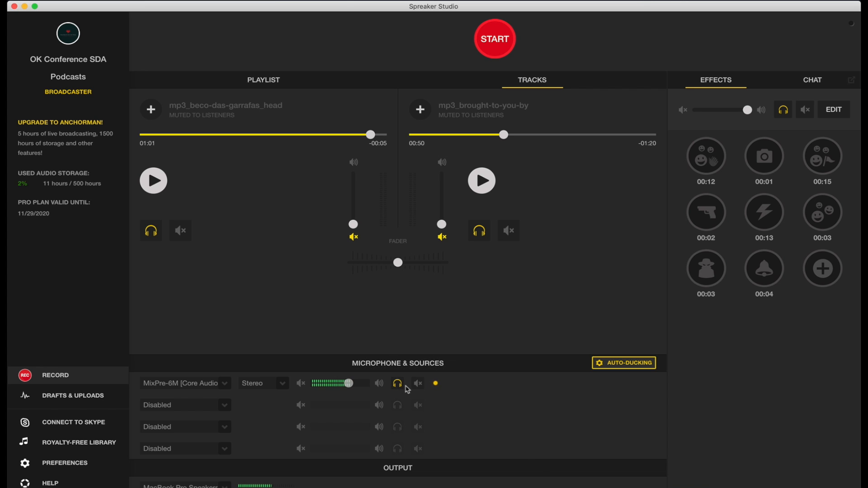
click(401, 387)
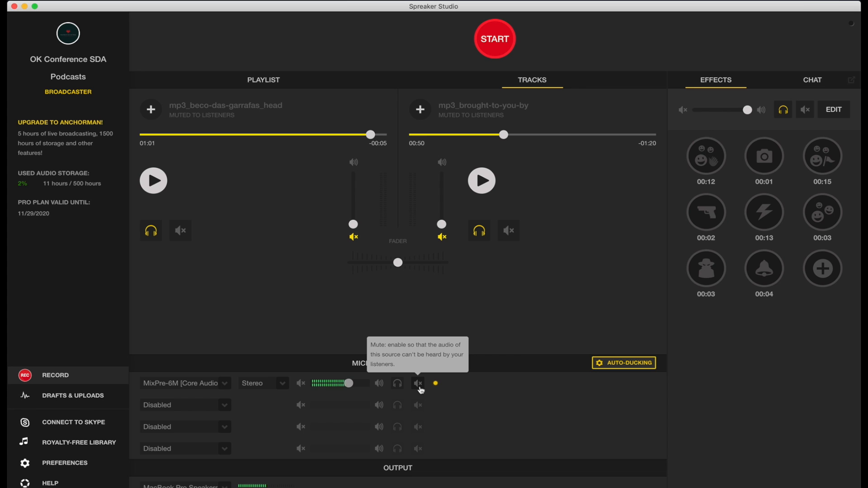
click(418, 384)
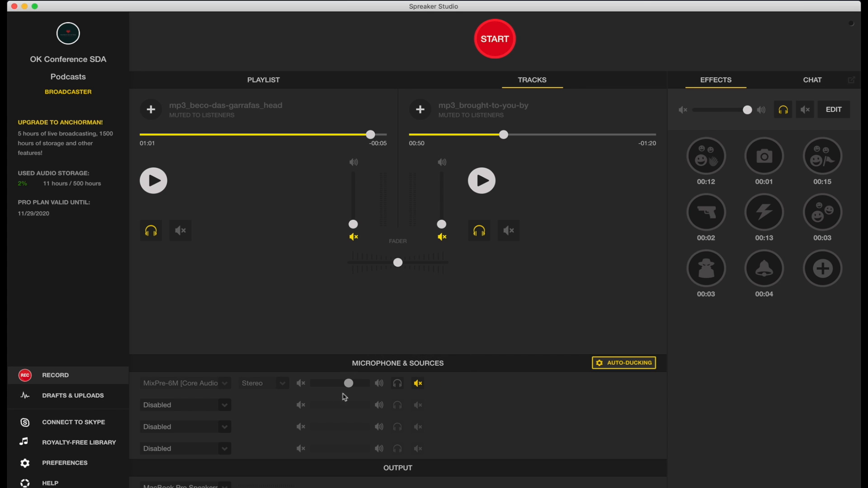
click(420, 385)
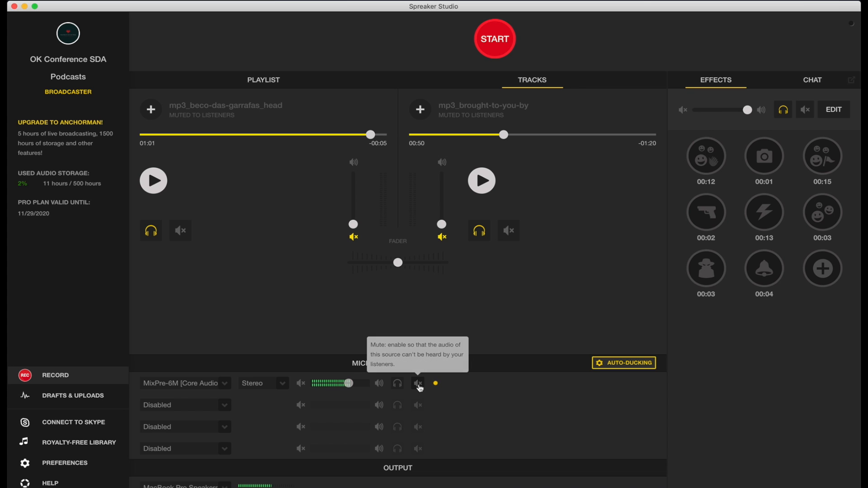
click(419, 385)
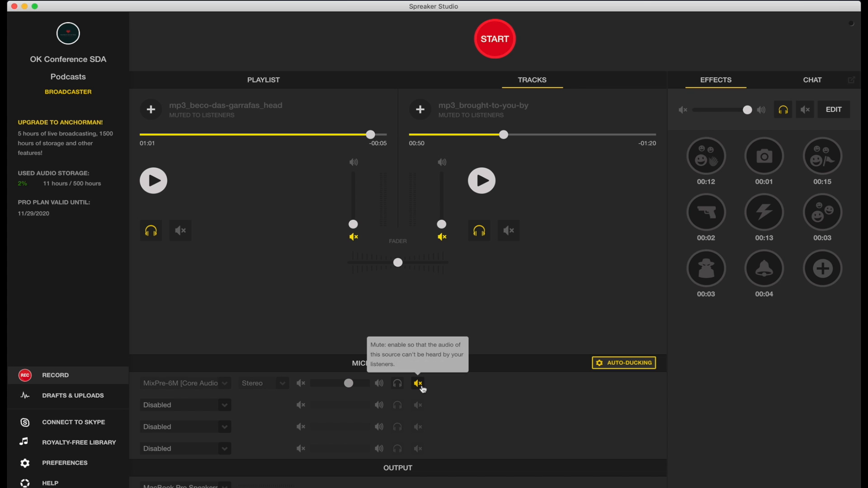
click(421, 387)
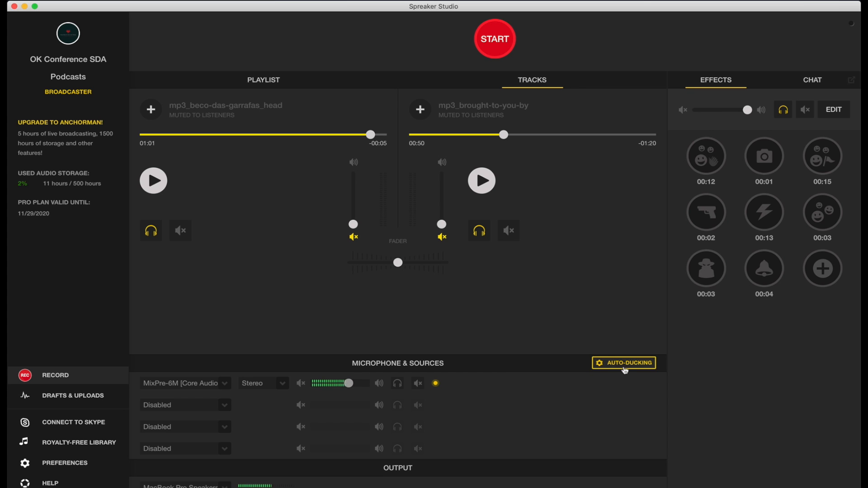
Open the auto-ducking settings and switch auto-ducking off and back on.
click(626, 368)
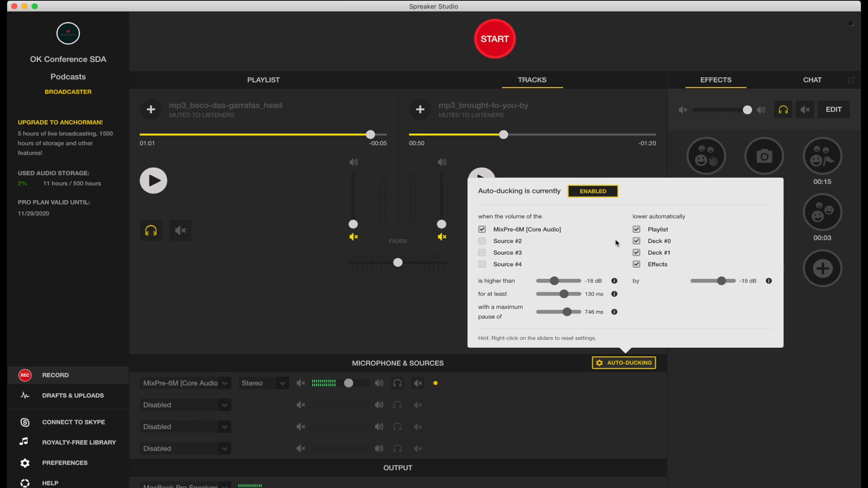
click(606, 196)
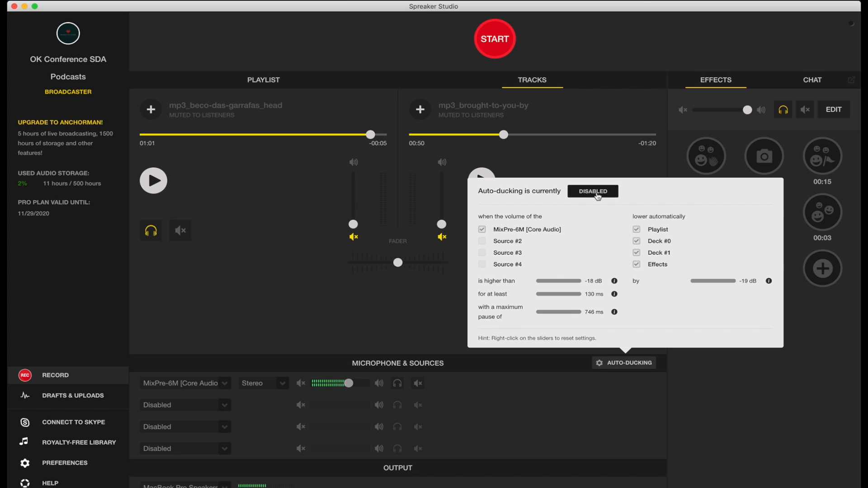
click(598, 197)
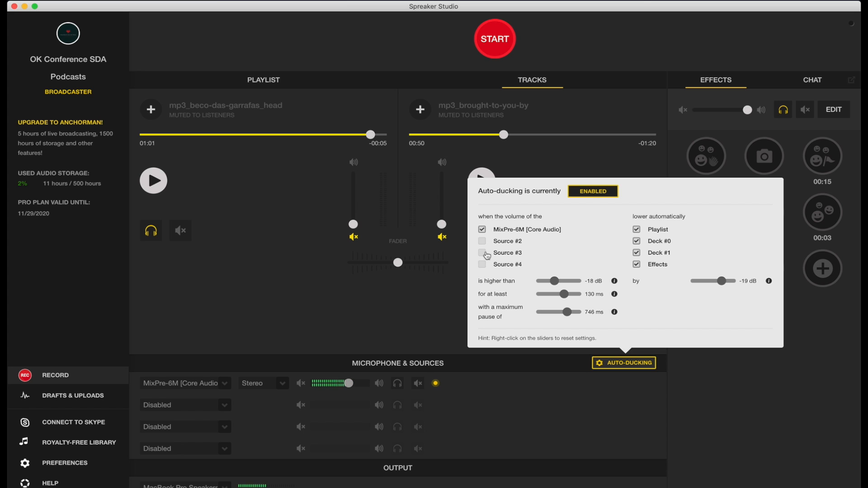
Set the auto-ducking threshold to -13 dB and the maximum pause to 759 ms, and close the auto-ducking settings.
click(483, 230)
drag(569, 315, 568, 315)
drag(555, 281, 568, 285)
mouse_move(614, 283)
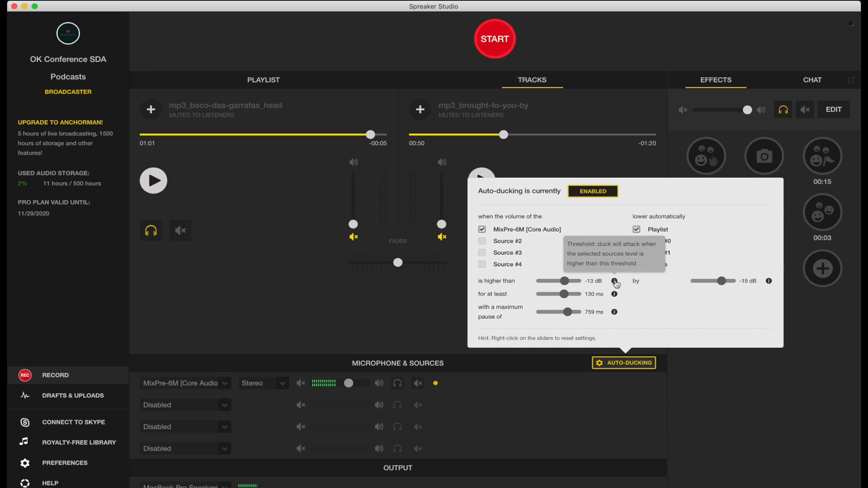
mouse_move(618, 298)
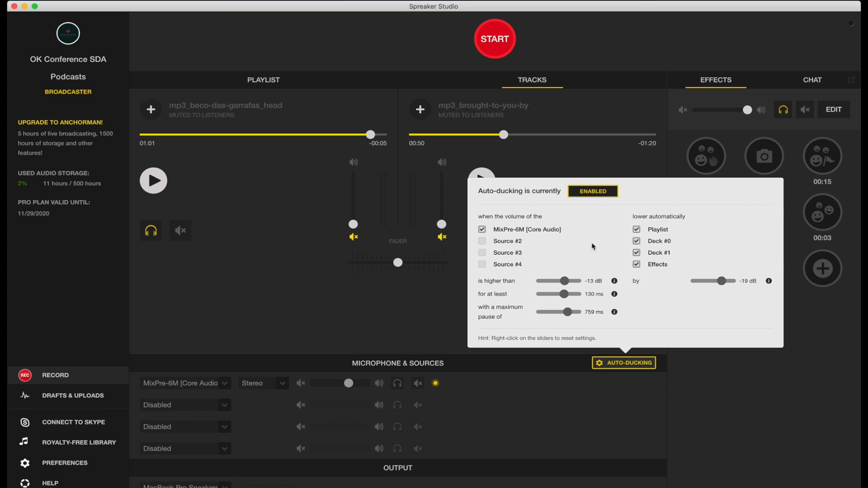
mouse_move(770, 282)
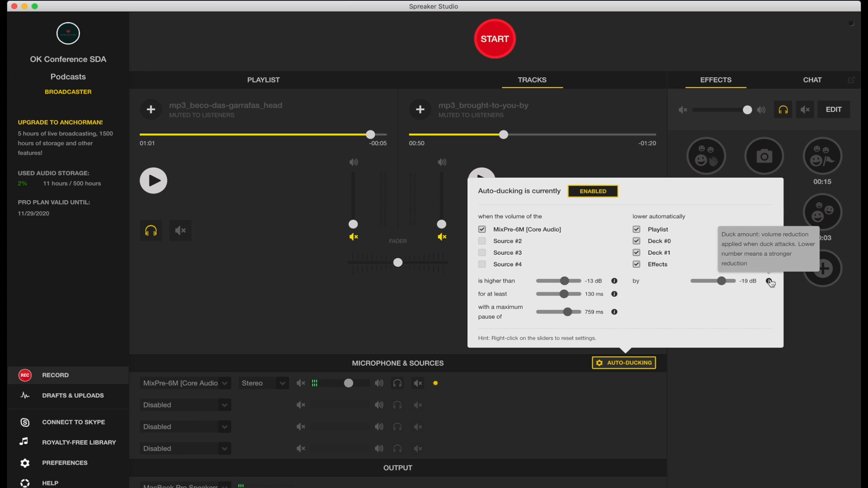
click(615, 161)
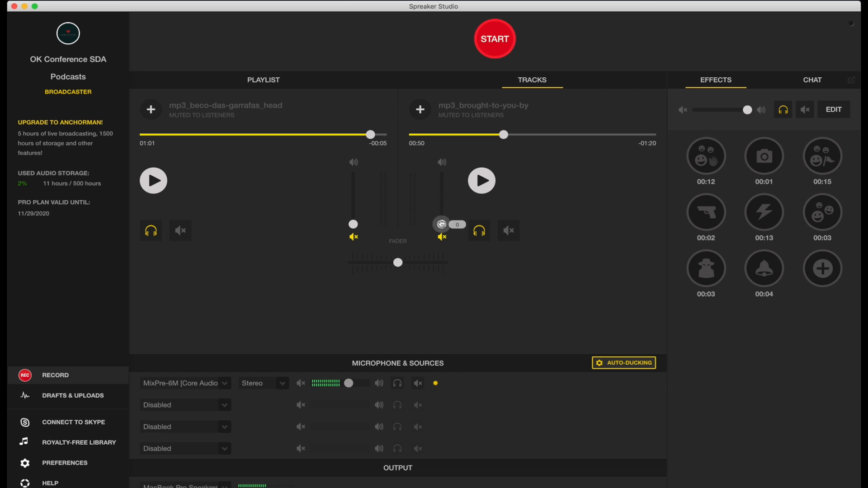
Unmute both track decks using the mute controls on their volume faders.
click(442, 237)
click(354, 237)
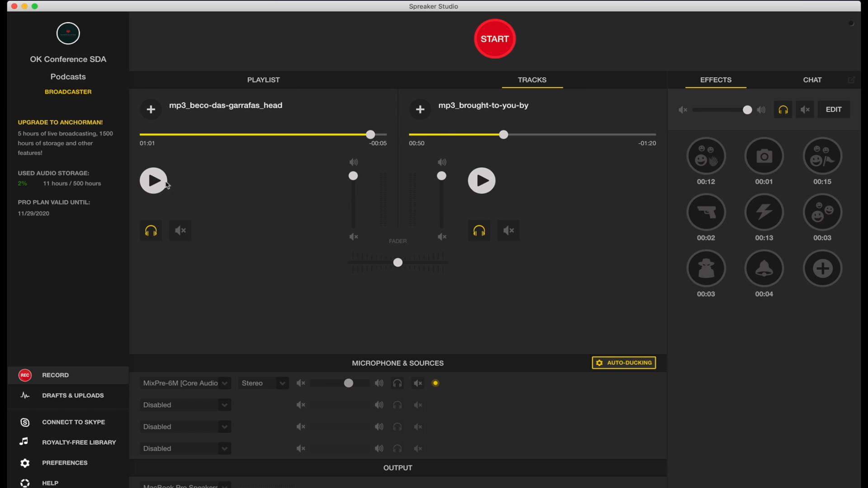
Play mp3_beco-das-garrafas_head on the first track deck from its beginning for a few seconds and pause it.
click(149, 184)
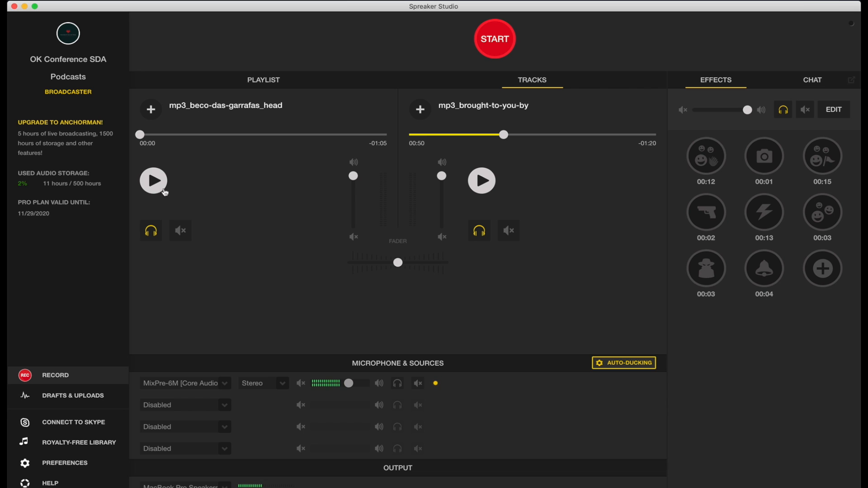
click(161, 188)
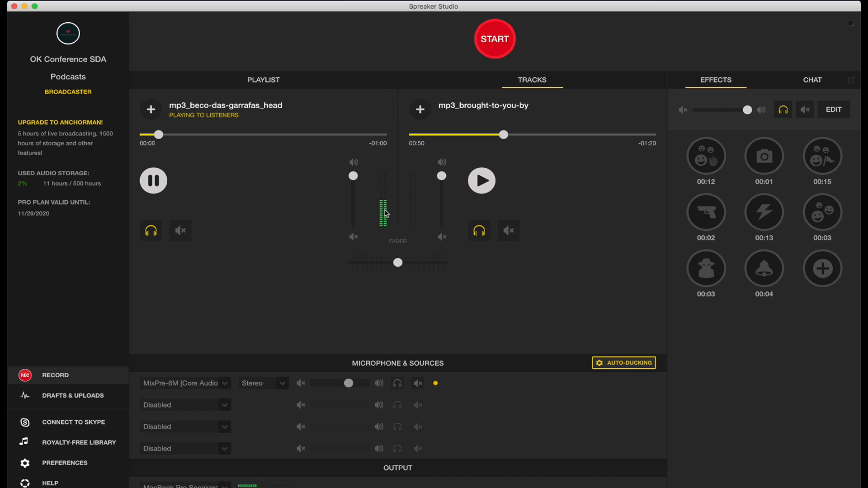
click(156, 185)
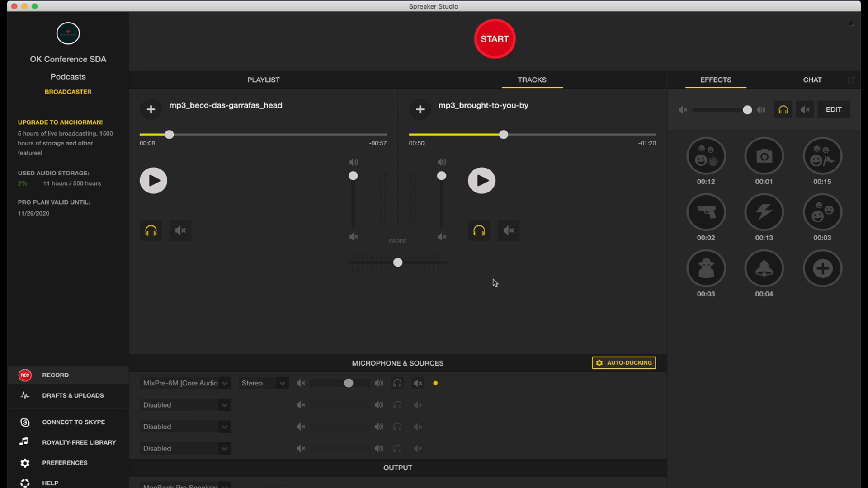
Load mp3_brought-to-you-by.mp3 from the Jazz_Fun folder in Dropbox's Soundtracks into the first track deck.
click(151, 109)
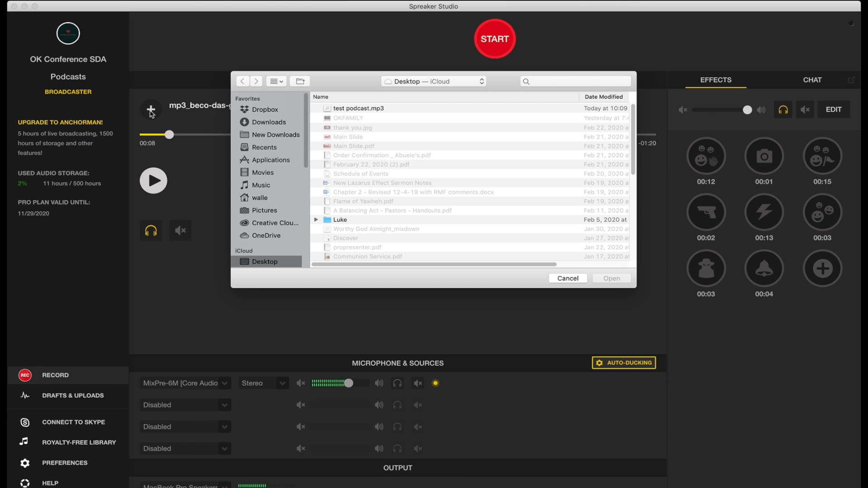
click(261, 114)
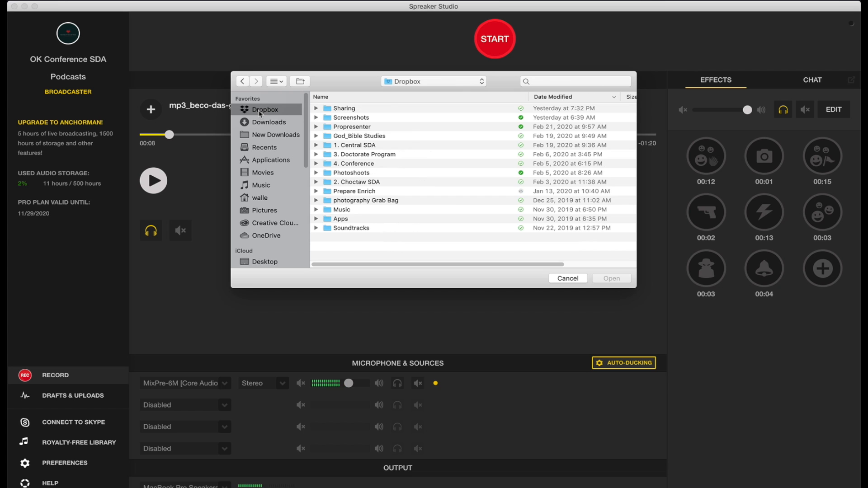
double_click(365, 229)
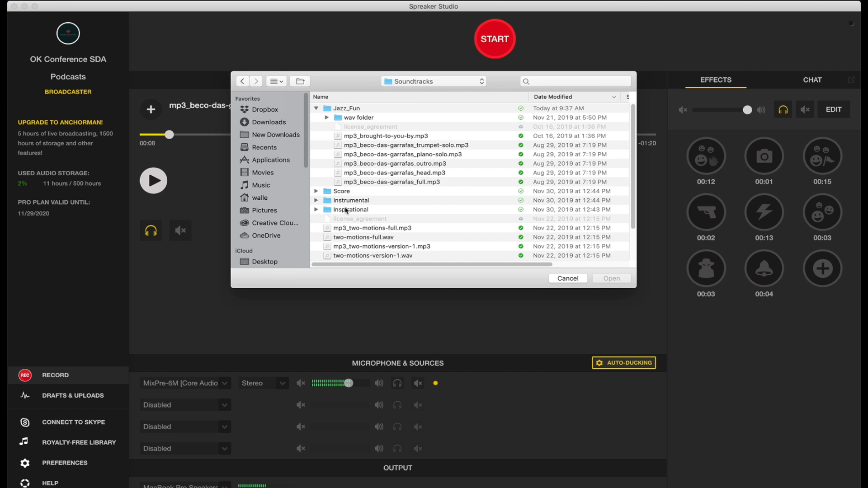
click(379, 137)
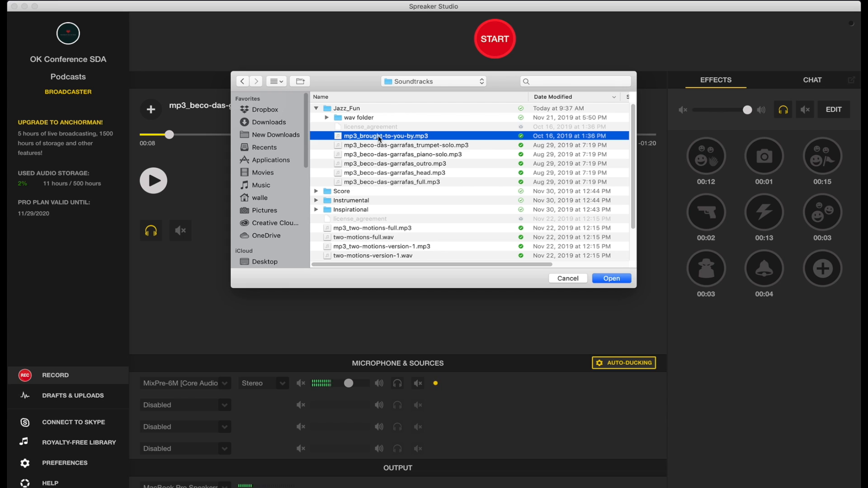
click(604, 279)
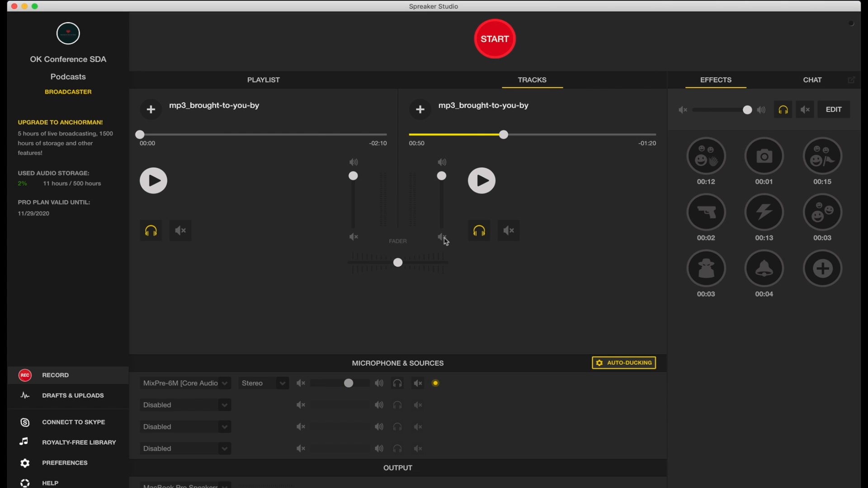
Load mp3_two-motions-version-1.mp3 from the Soundtracks folder into the second track deck.
click(425, 111)
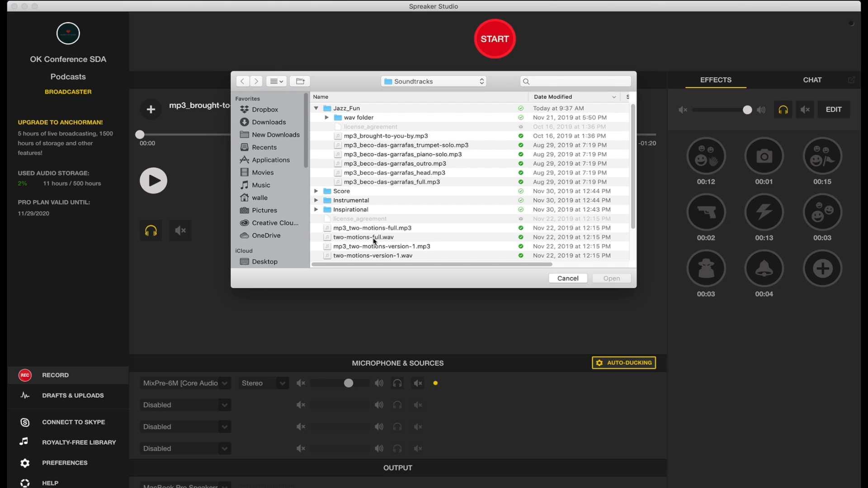
click(376, 248)
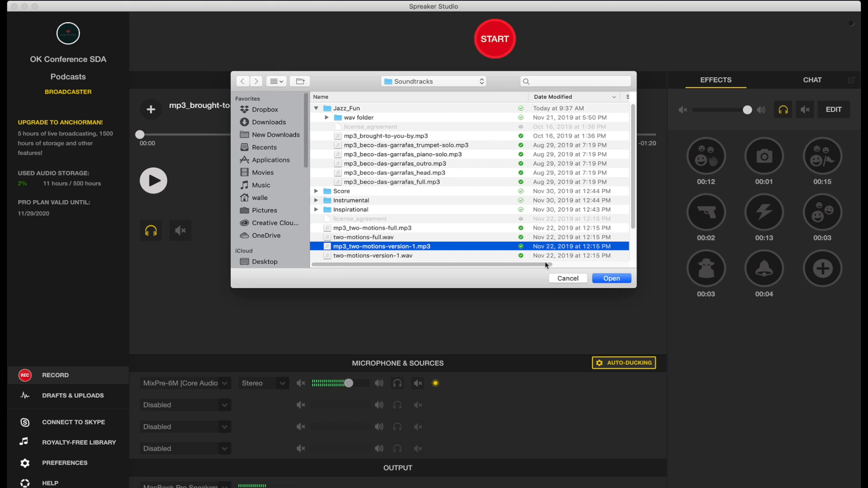
click(619, 279)
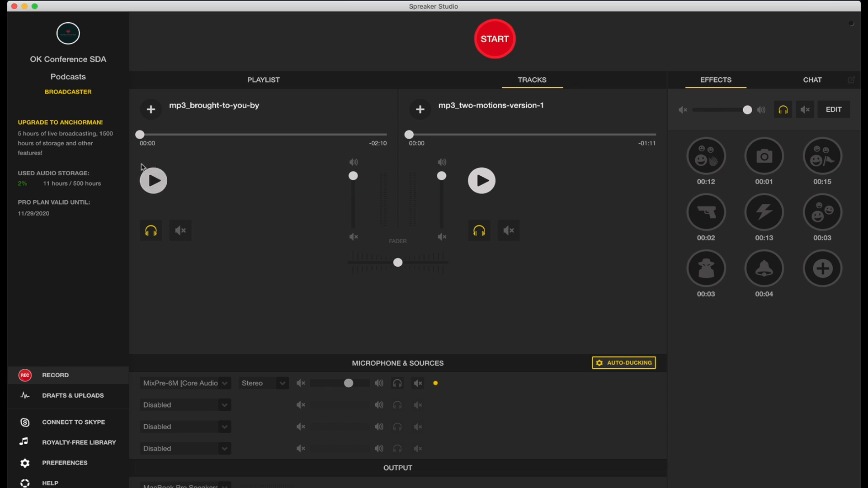
Play and pause the new track on each deck for a few seconds, and rewind both tracks to 00:00.
click(154, 180)
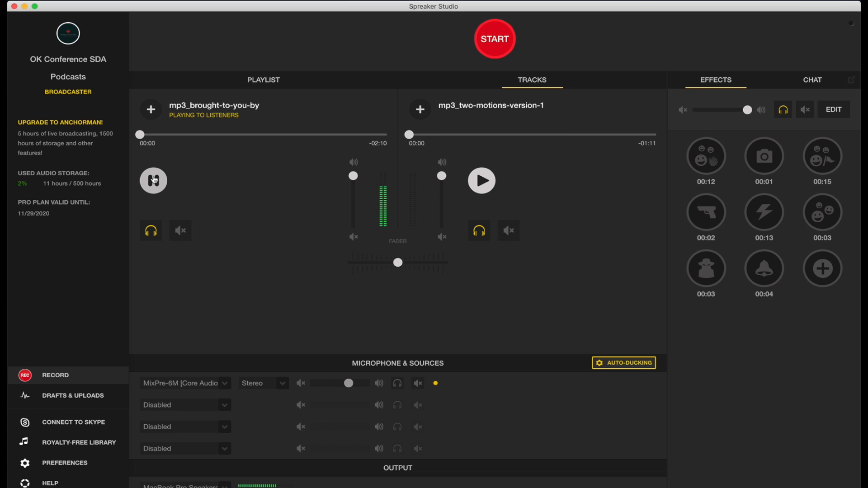
click(154, 181)
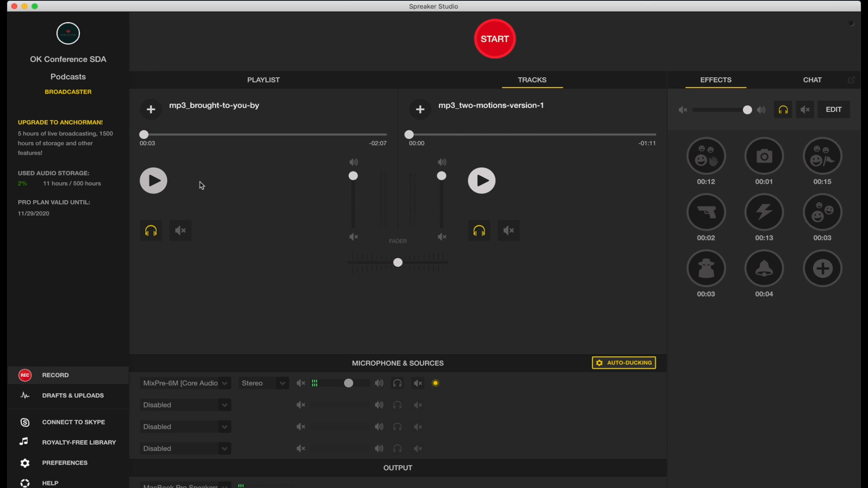
click(482, 181)
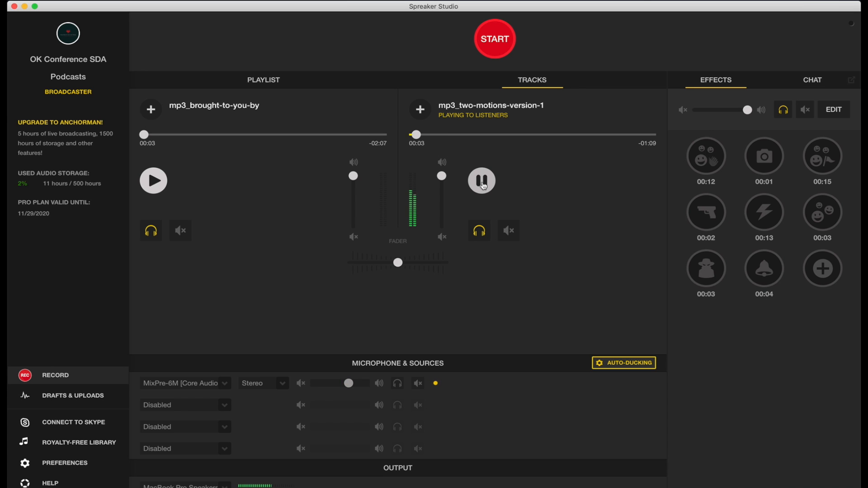
click(483, 185)
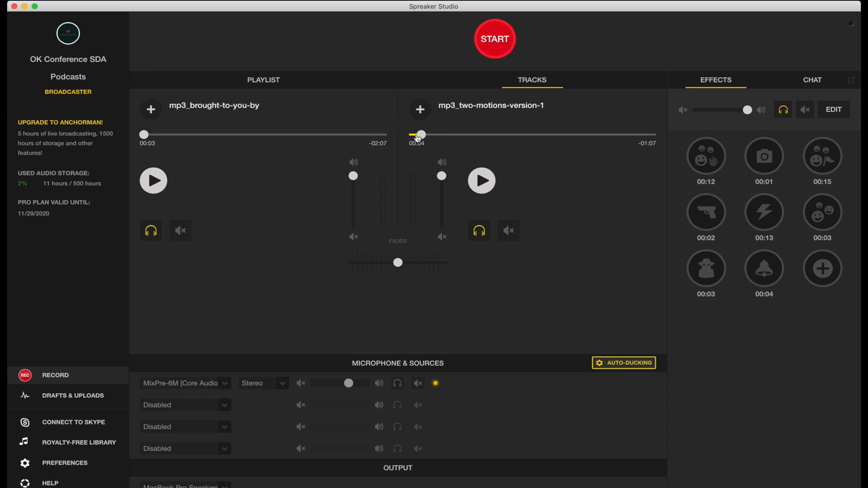
drag(419, 135, 409, 134)
drag(144, 134, 121, 139)
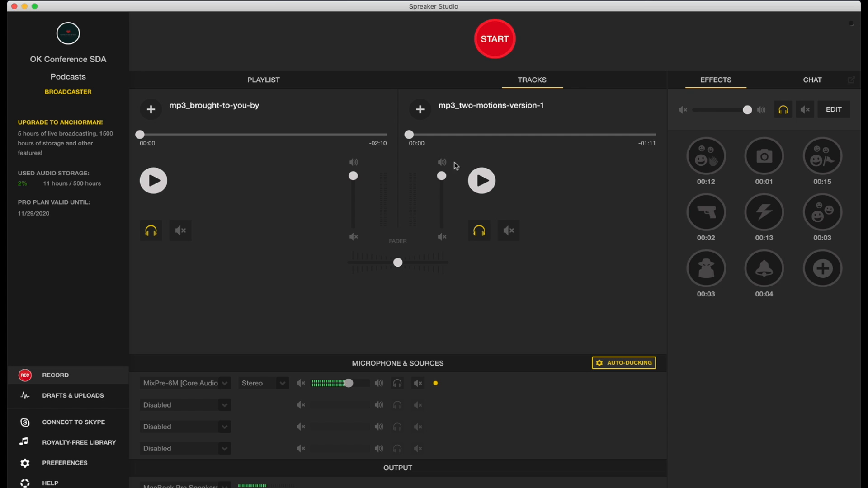
Try out both decks' volume faders and the crossfader, leaving the volumes at 100 and the crossfader near the middle.
mouse_move(354, 176)
mouse_down()
mouse_move(355, 228)
mouse_move(354, 177)
mouse_up()
mouse_move(442, 176)
mouse_down()
mouse_move(443, 235)
mouse_move(442, 177)
mouse_up()
mouse_move(407, 262)
mouse_down()
mouse_move(360, 265)
mouse_move(465, 263)
mouse_move(349, 266)
mouse_move(460, 269)
mouse_move(400, 269)
mouse_up()
mouse_move(355, 177)
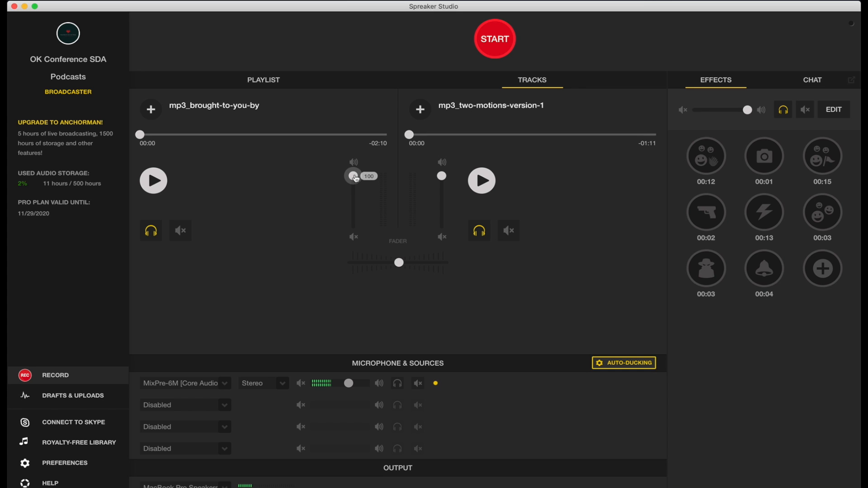
mouse_move(356, 178)
mouse_down()
mouse_move(356, 219)
mouse_move(350, 172)
mouse_up()
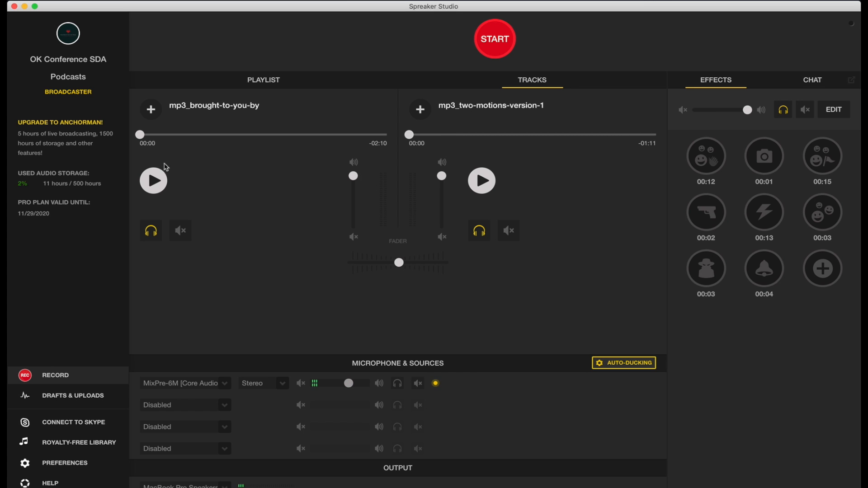
Play mp3_brought-to-you-by on the first deck, lower its volume to about 31 and raise it back to 100.
click(158, 179)
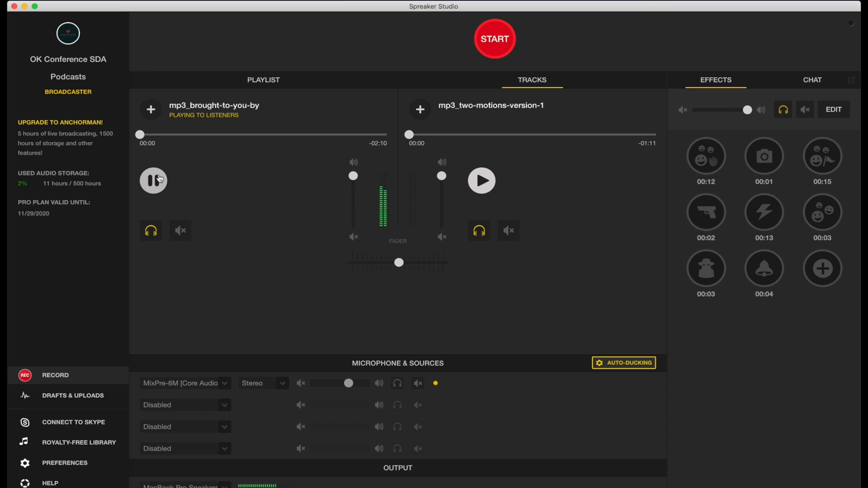
mouse_move(358, 181)
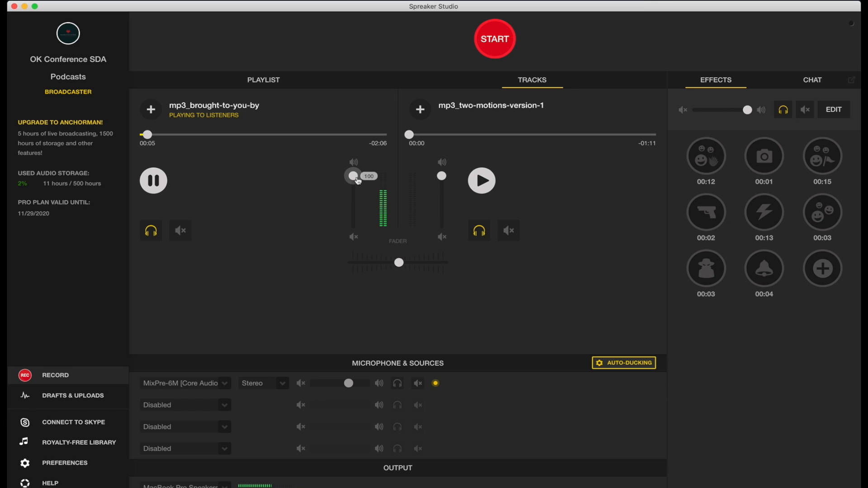
drag(358, 181, 362, 213)
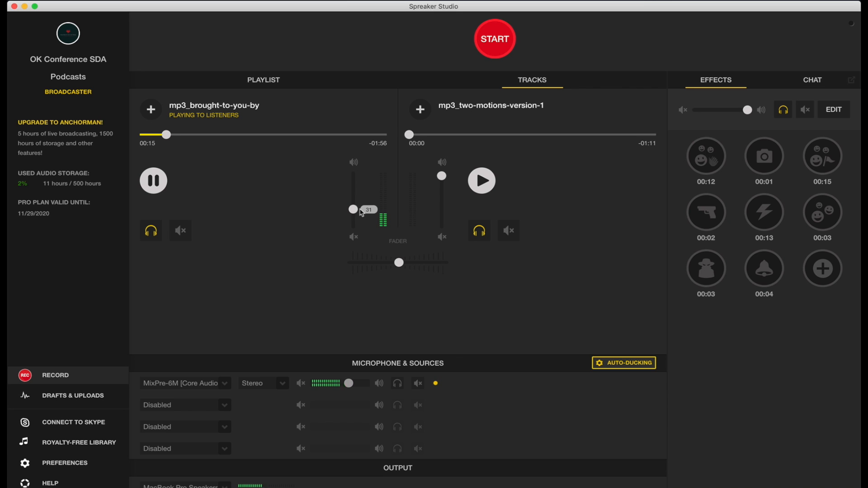
drag(360, 211, 351, 172)
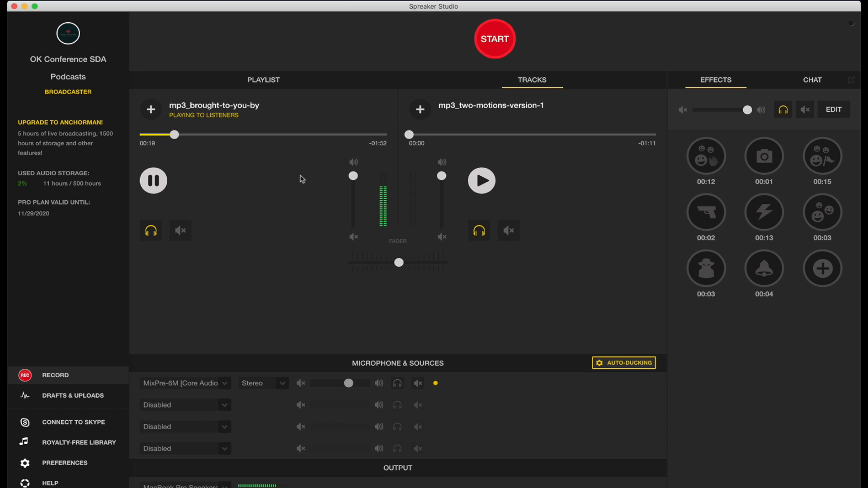
Fade mp3_brought-to-you-by down to volume 0 on the first deck and pause its playback.
mouse_move(356, 180)
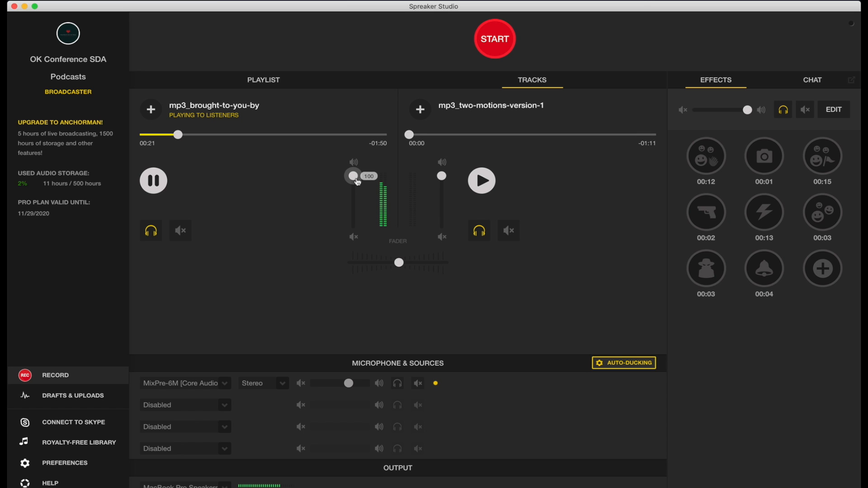
drag(358, 182, 355, 229)
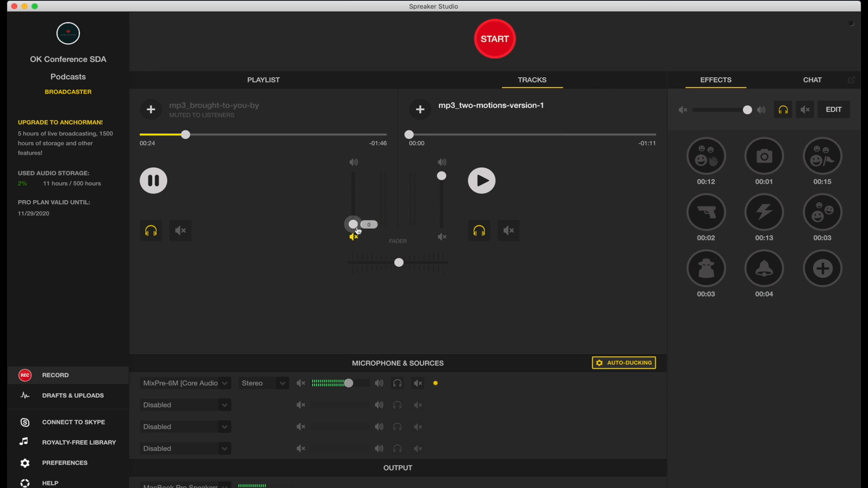
click(153, 181)
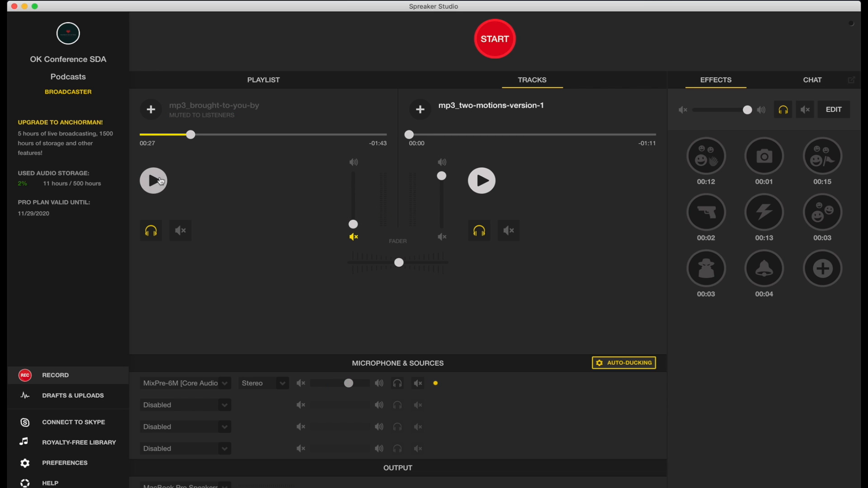
Rewind mp3_brought-to-you-by to 00:00, try the first deck's volume at about 16, and restore it to 100.
drag(353, 225, 353, 176)
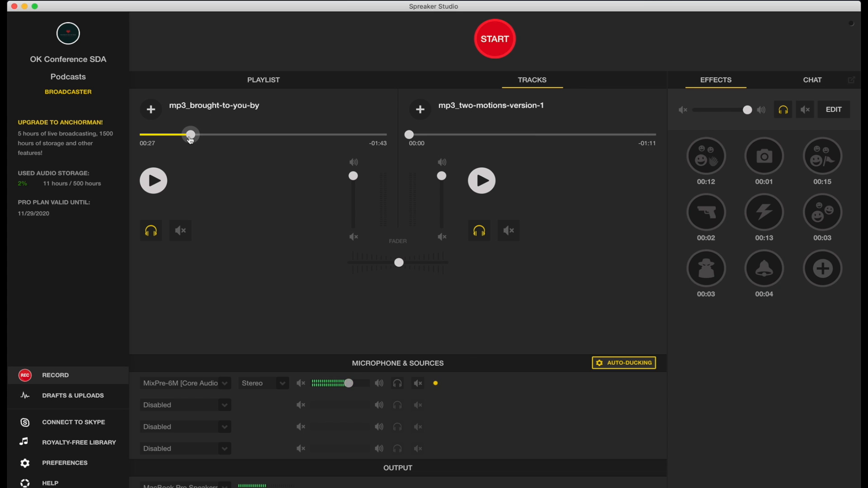
drag(191, 136, 142, 135)
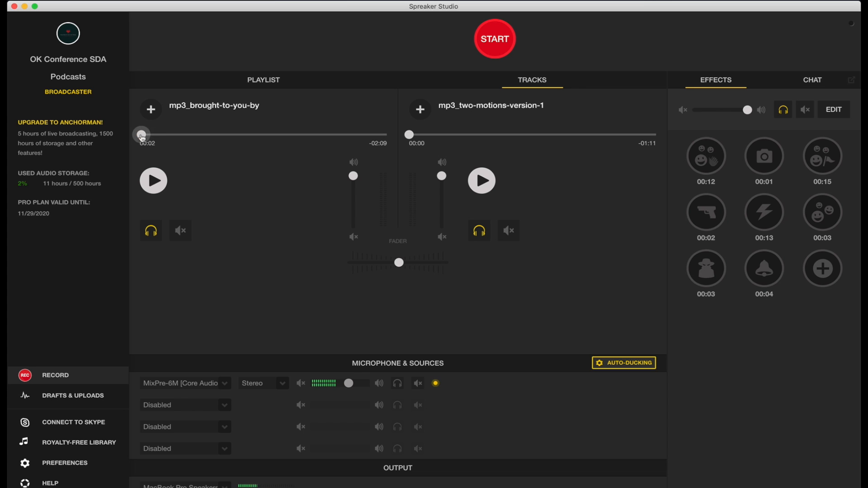
drag(354, 177, 360, 220)
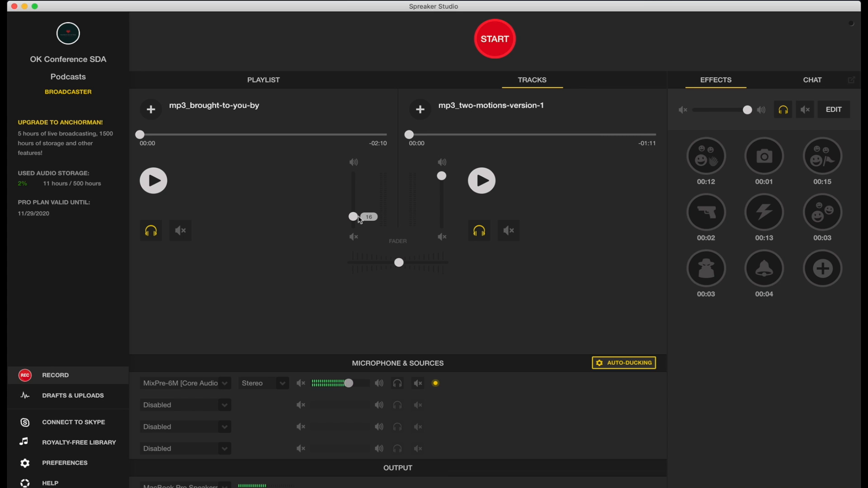
drag(360, 220, 354, 176)
mouse_move(353, 179)
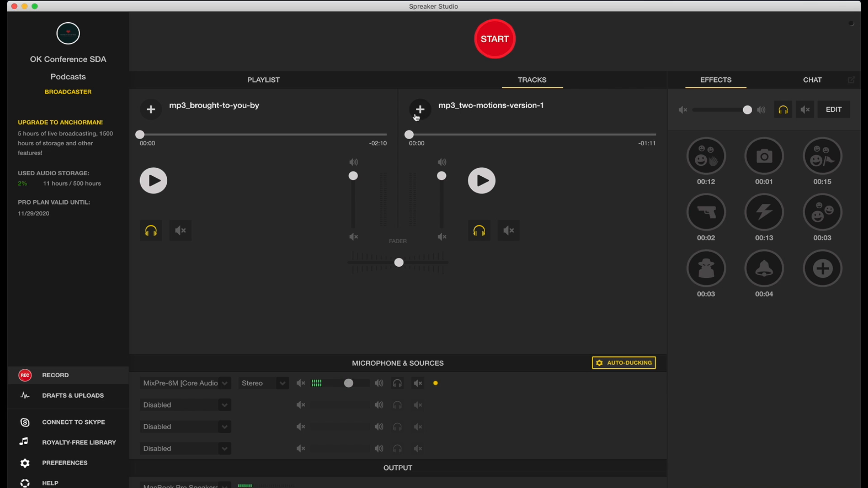
Set the second deck's volume to 0, play mp3_two-motions-version-1, fade it in to 100 and pause it.
drag(442, 176, 444, 229)
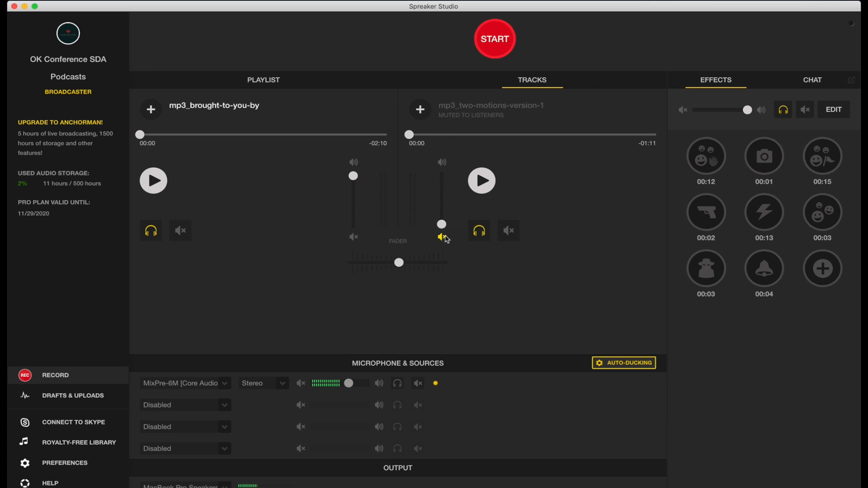
click(482, 183)
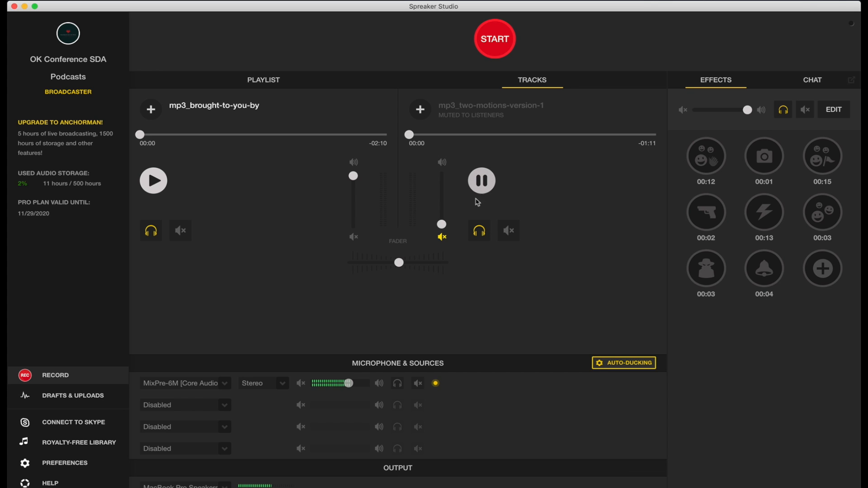
mouse_move(444, 226)
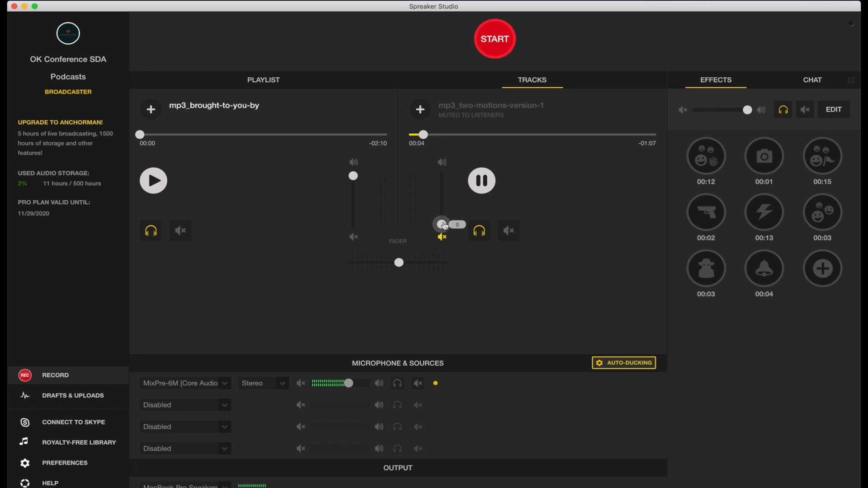
drag(445, 226, 446, 177)
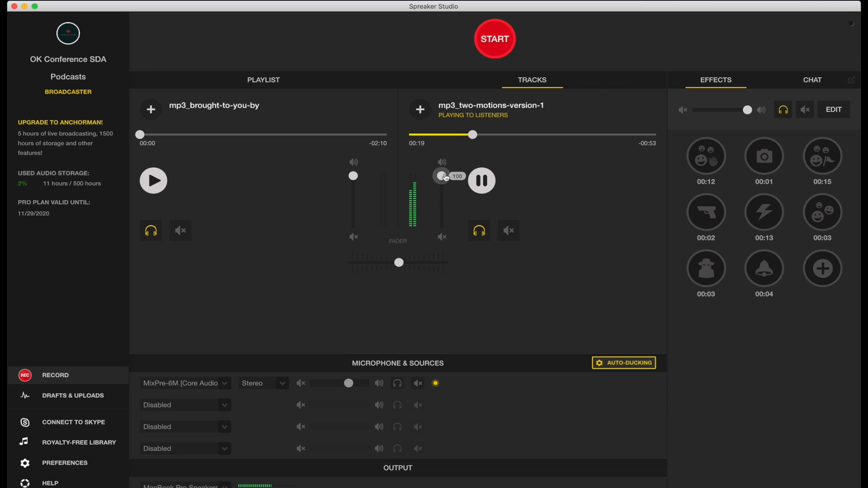
mouse_move(446, 179)
mouse_down()
mouse_move(444, 227)
mouse_move(443, 180)
mouse_up()
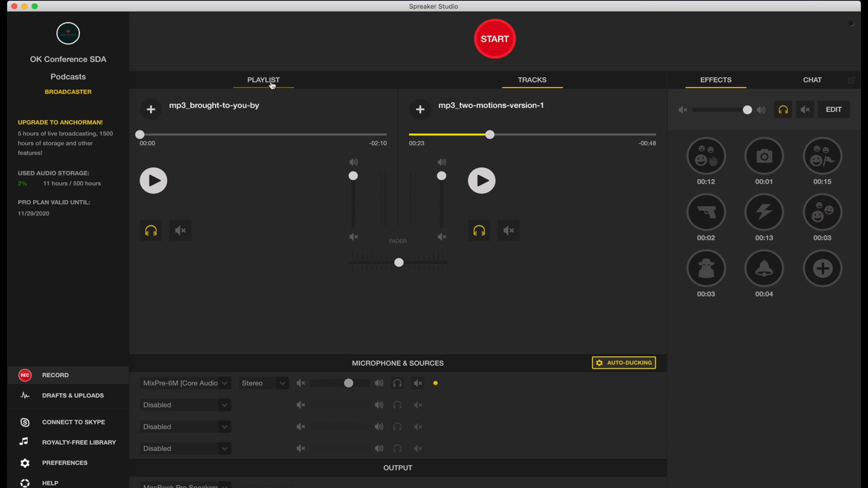
Add mp3_heir-to-the-throne_full.mp3 from the Score folder to the playlist.
click(273, 86)
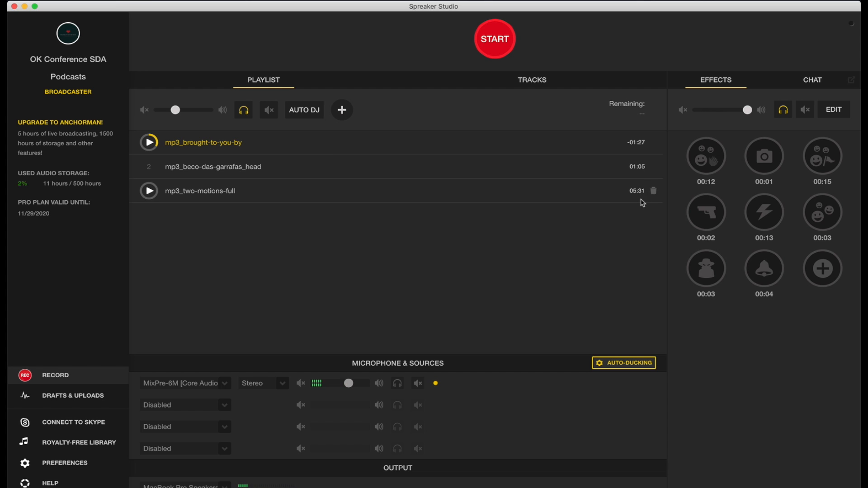
click(342, 109)
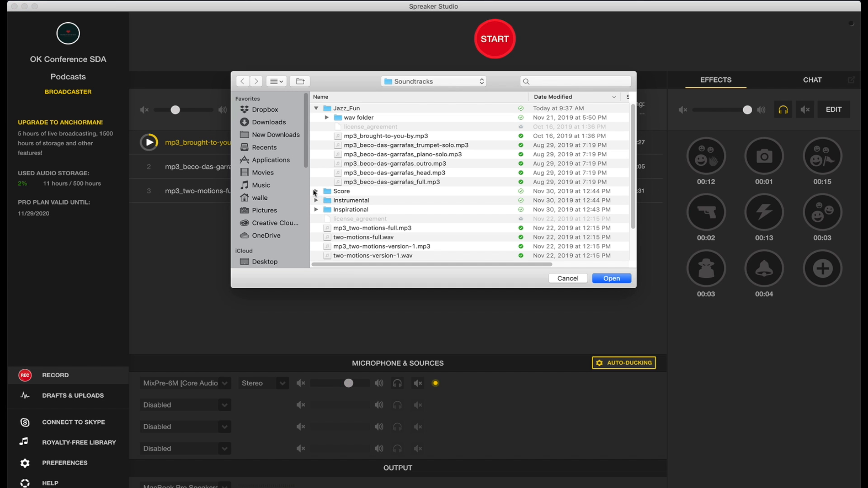
click(315, 191)
scroll(429, 192, down, 5)
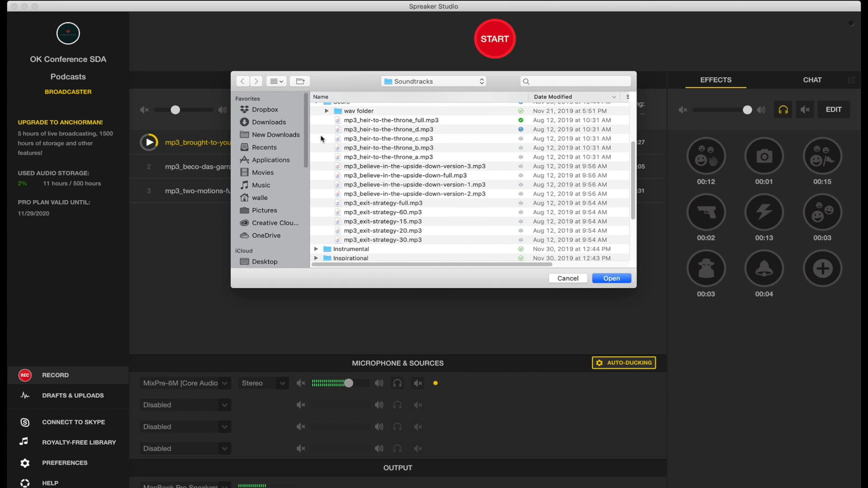
click(401, 121)
click(619, 279)
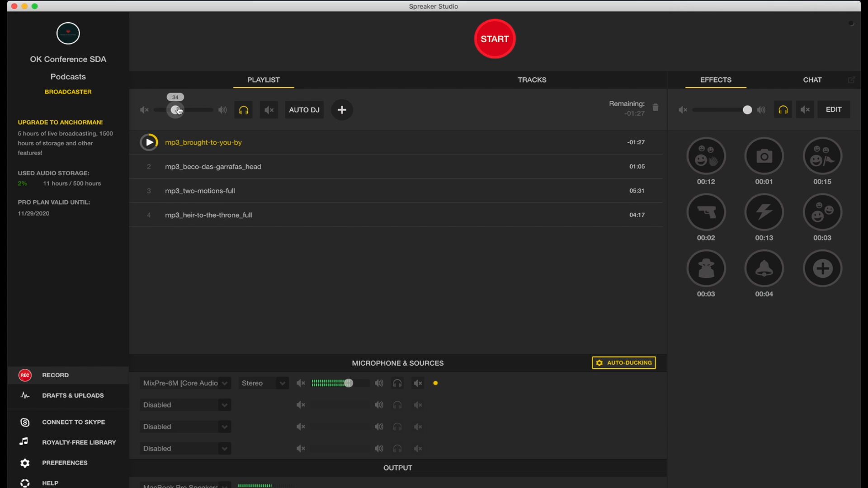
Raise the playlist volume to 100 and play mp3_two-motions-full followed by mp3_heir-to-the-throne_full.
drag(175, 110, 242, 114)
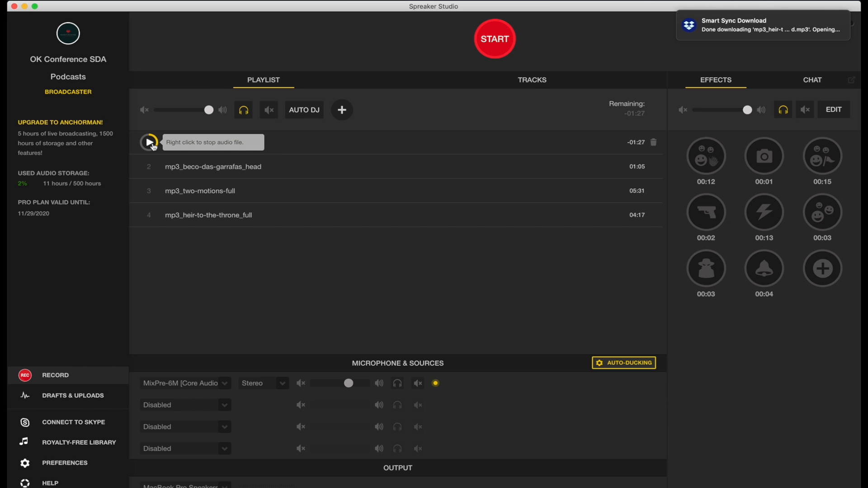
click(149, 191)
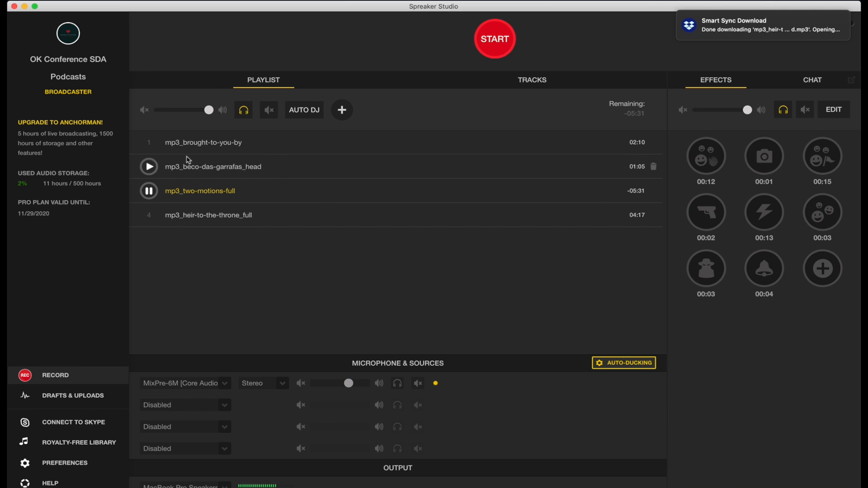
click(148, 215)
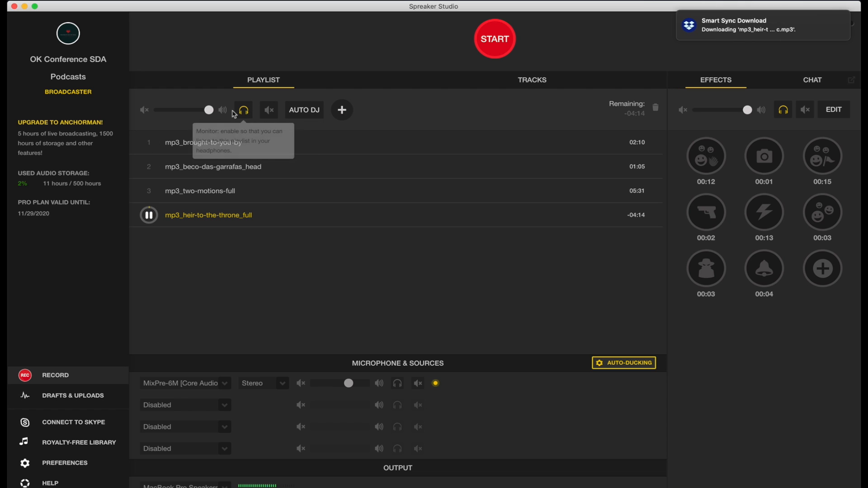
Lower the playlist volume to about 19 and move mp3_heir-to-the-throne_full to the first position in the playlist.
mouse_move(210, 113)
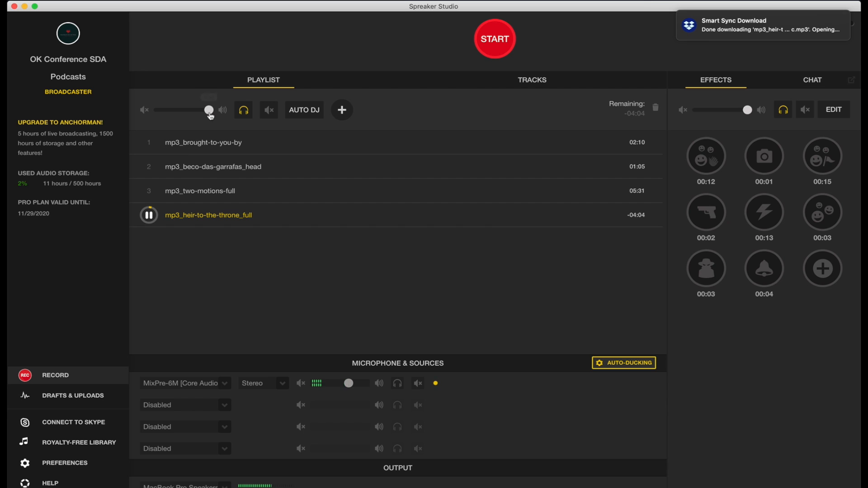
drag(181, 113, 169, 114)
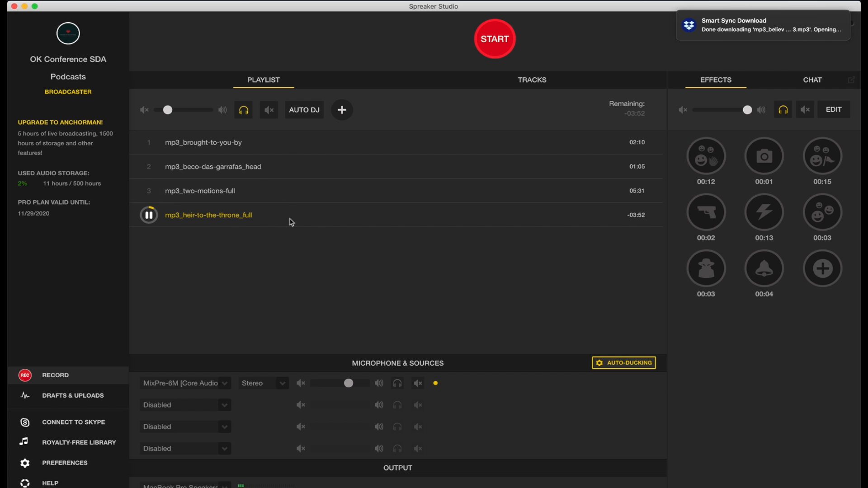
drag(292, 211, 302, 140)
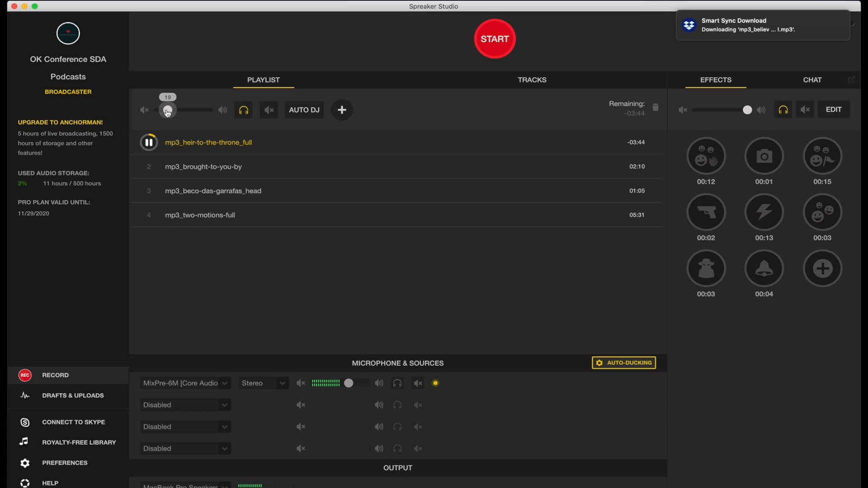
Raise the playlist volume to 100, fade it out to 0 and pause mp3_heir-to-the-throne_full.
drag(168, 111, 223, 116)
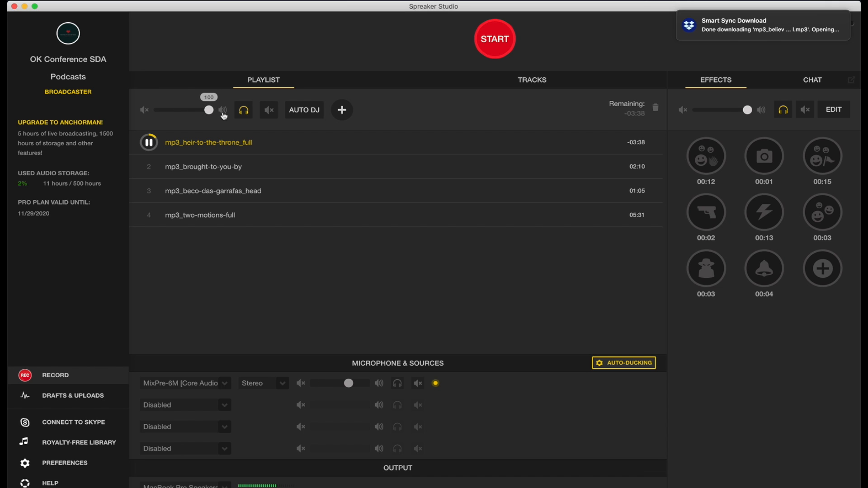
drag(224, 116, 156, 116)
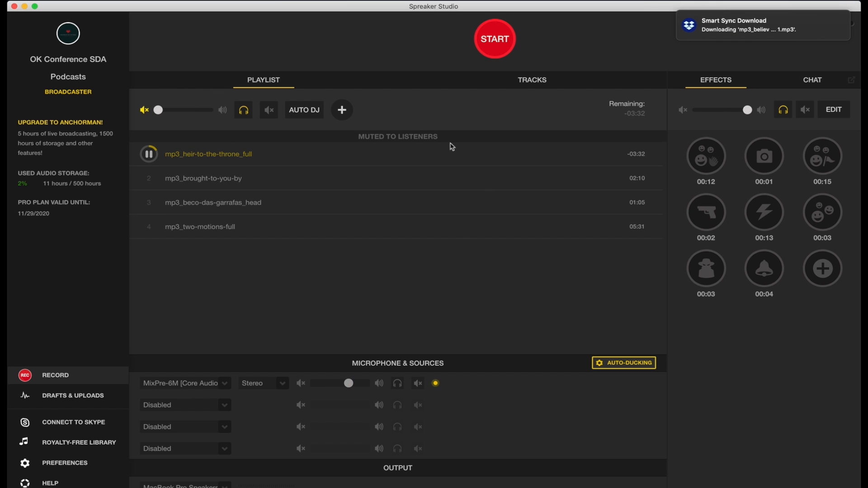
click(148, 154)
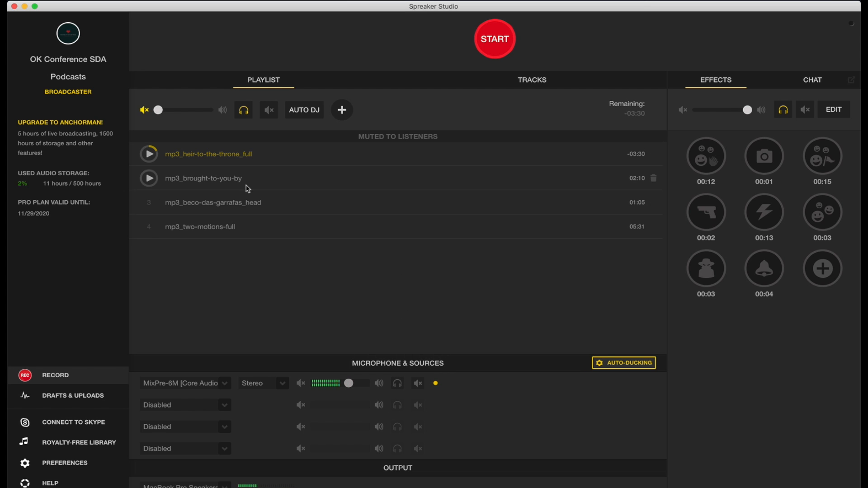
Restore the playlist volume to 100 and return to the two track decks.
click(519, 81)
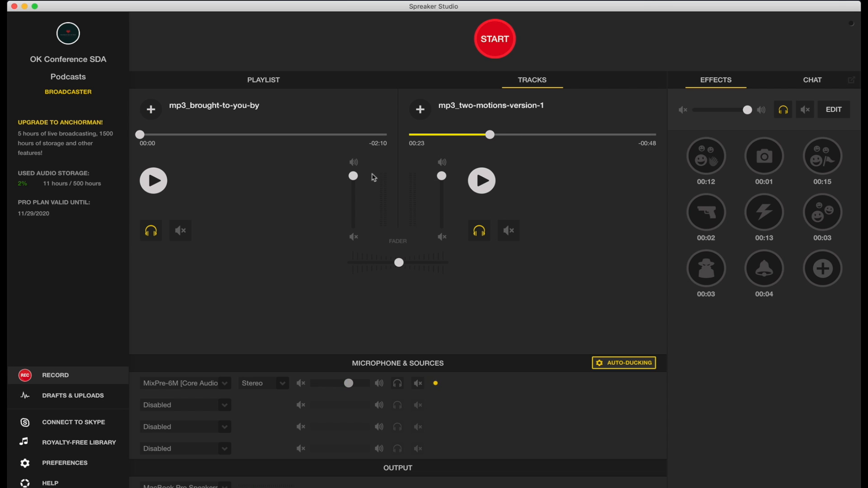
click(319, 80)
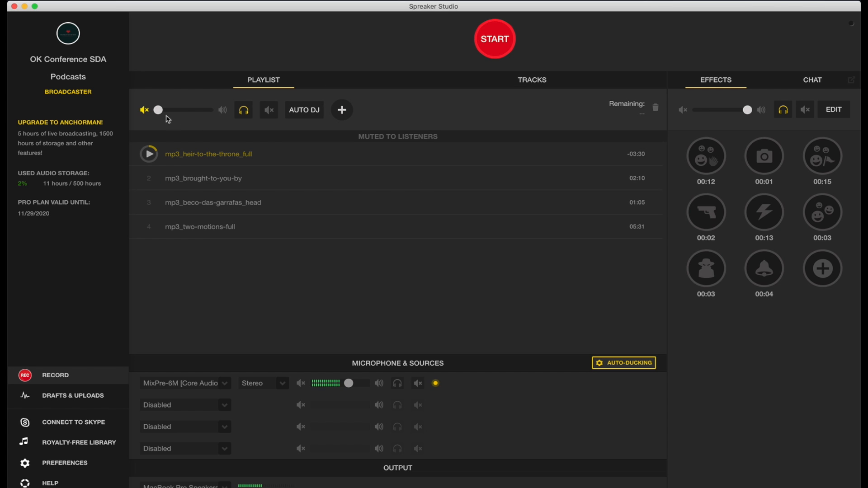
mouse_move(159, 110)
mouse_down()
mouse_move(231, 109)
mouse_move(155, 111)
mouse_up()
drag(161, 111, 235, 113)
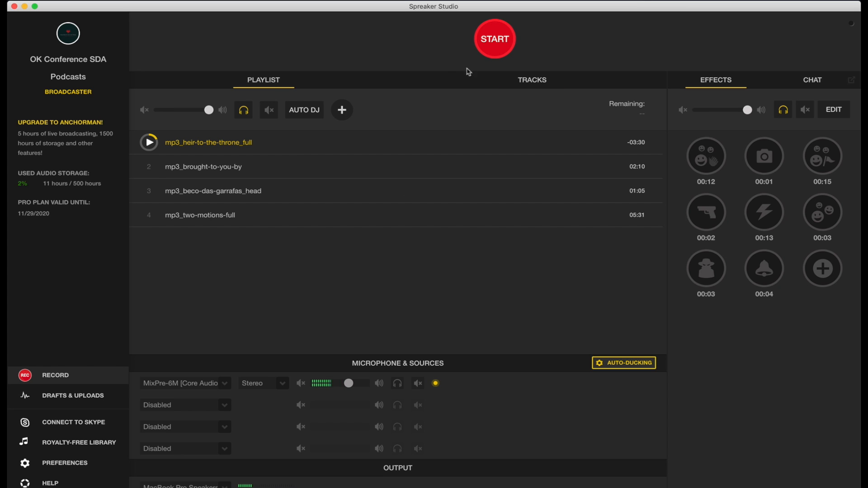
click(517, 82)
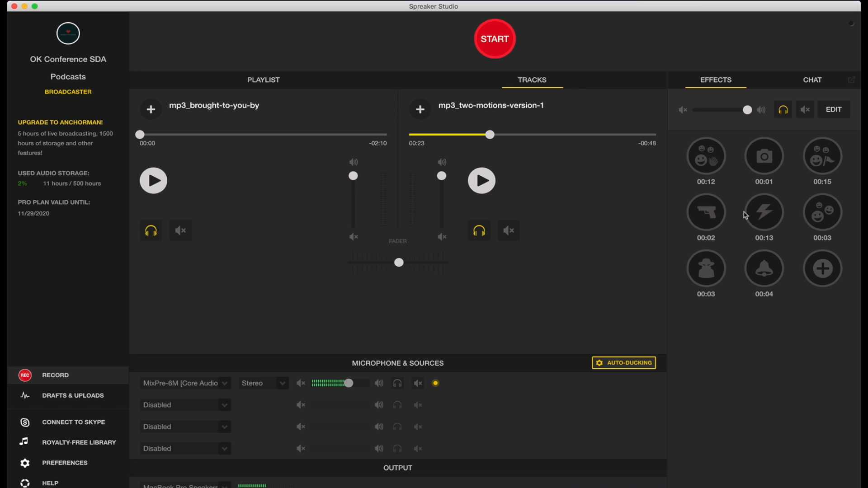
Play the applause, bell, cheering and camera effects, and open the file selection for a custom effect without adding one.
click(717, 164)
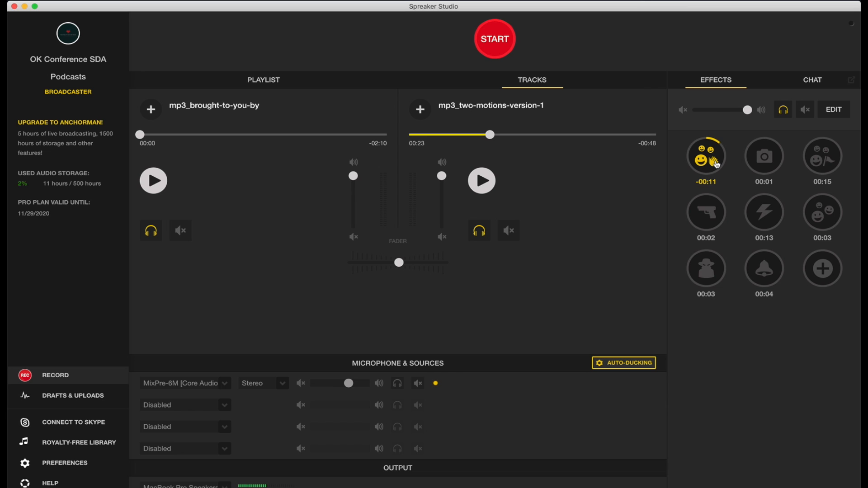
click(764, 275)
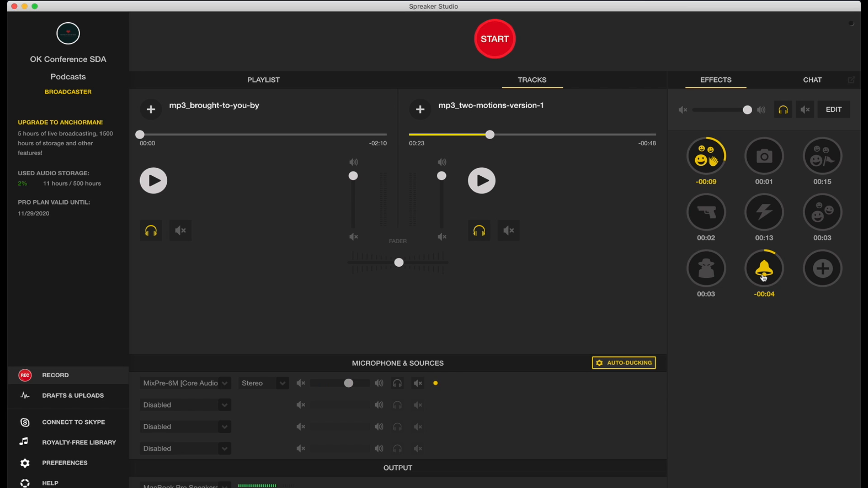
click(821, 162)
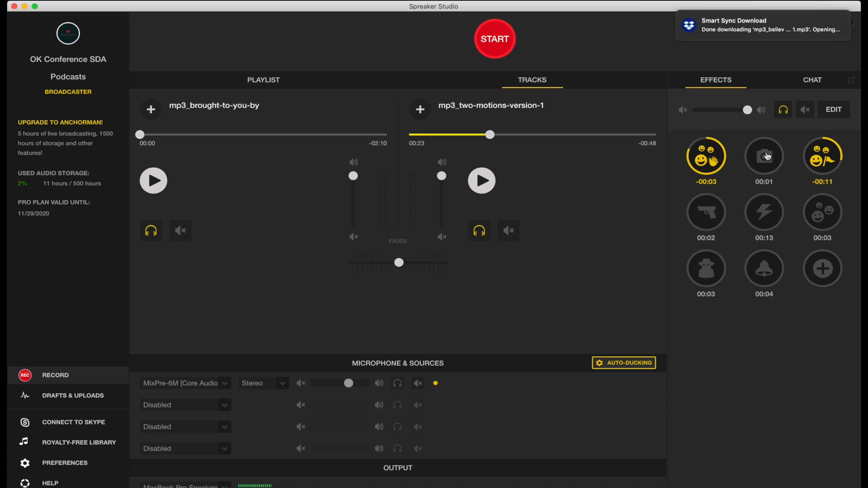
click(773, 159)
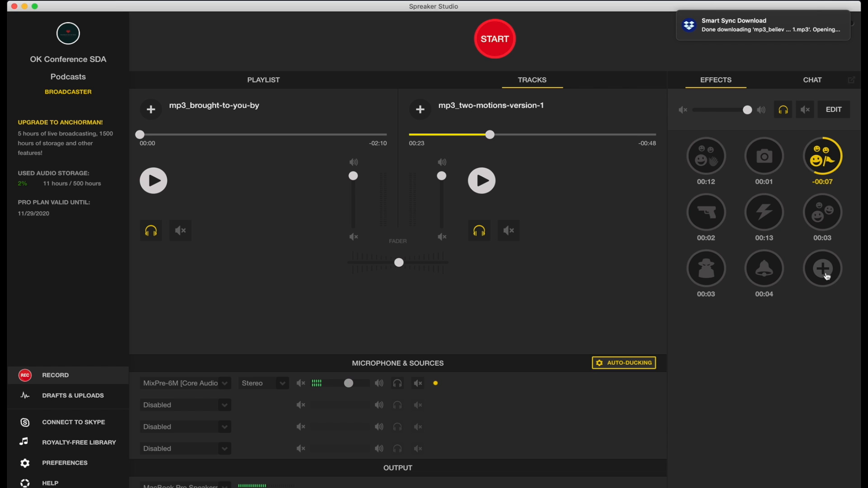
click(828, 276)
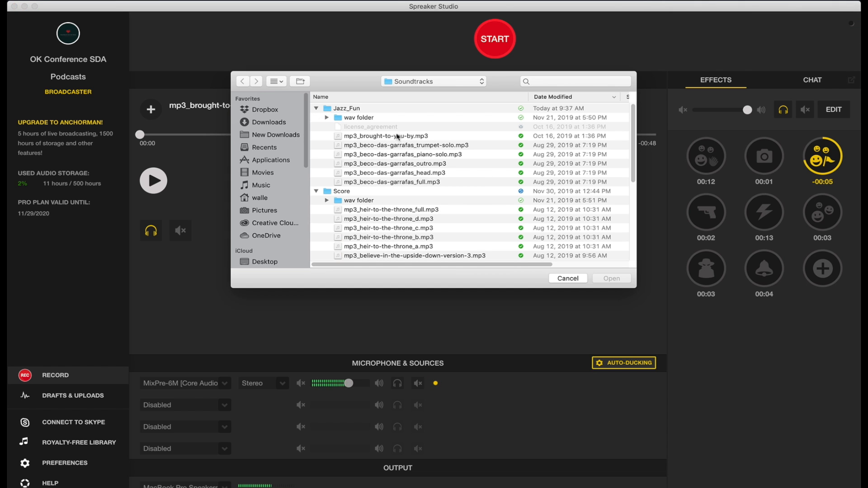
click(568, 279)
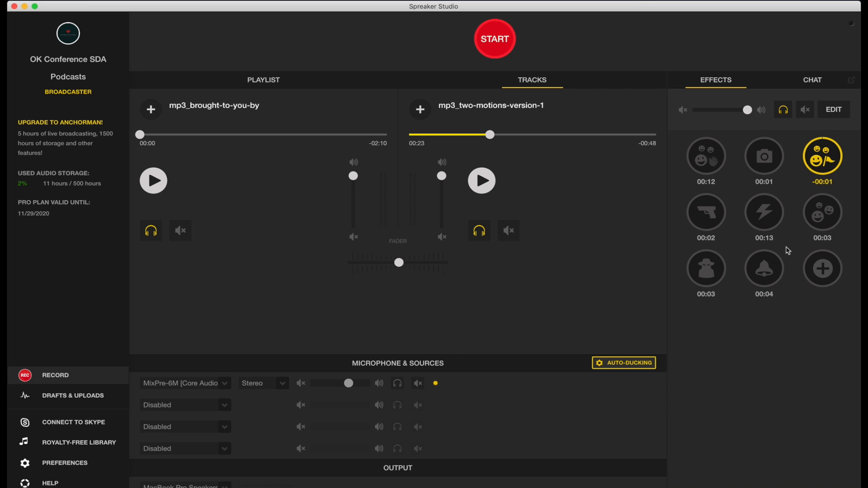
Start and stop the 12-second applause effect twice and keep the effects volume at maximum.
click(712, 161)
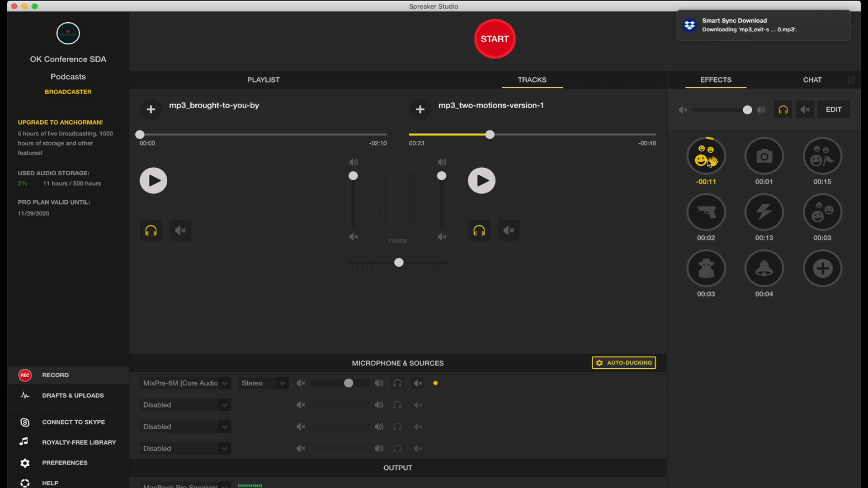
click(708, 160)
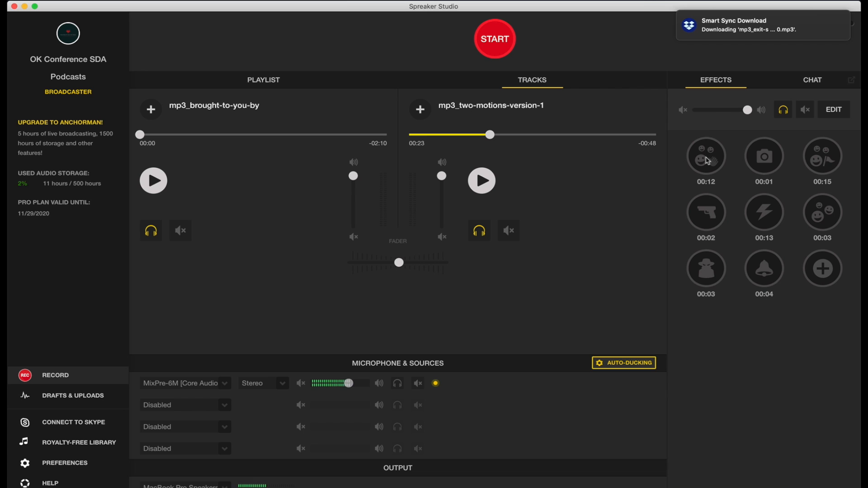
click(708, 161)
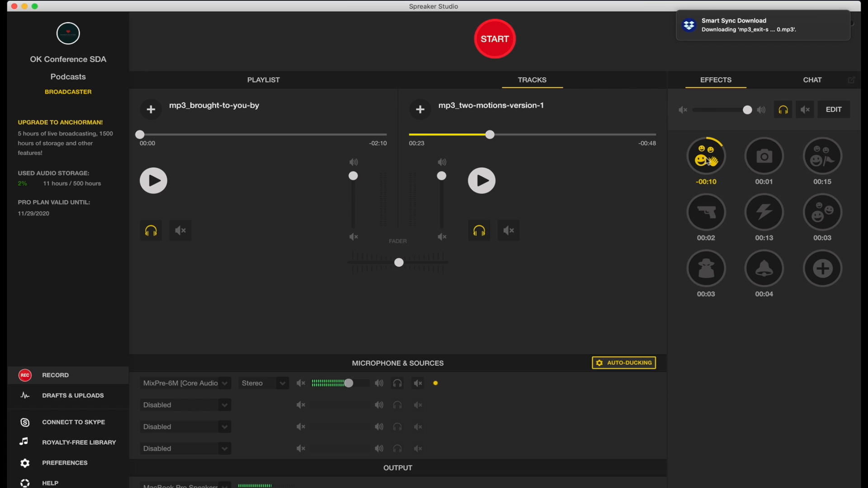
click(708, 160)
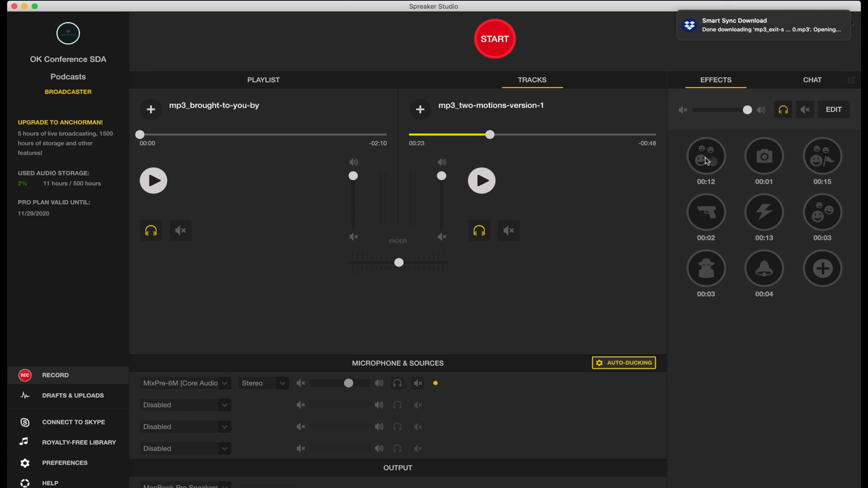
drag(747, 112, 782, 111)
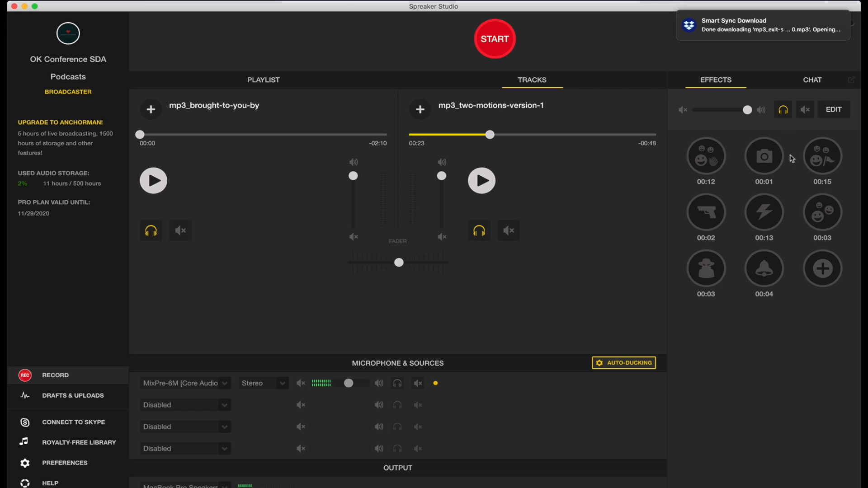
Show the listener chat in the studio, and open spreaker.com in Chrome.
click(810, 81)
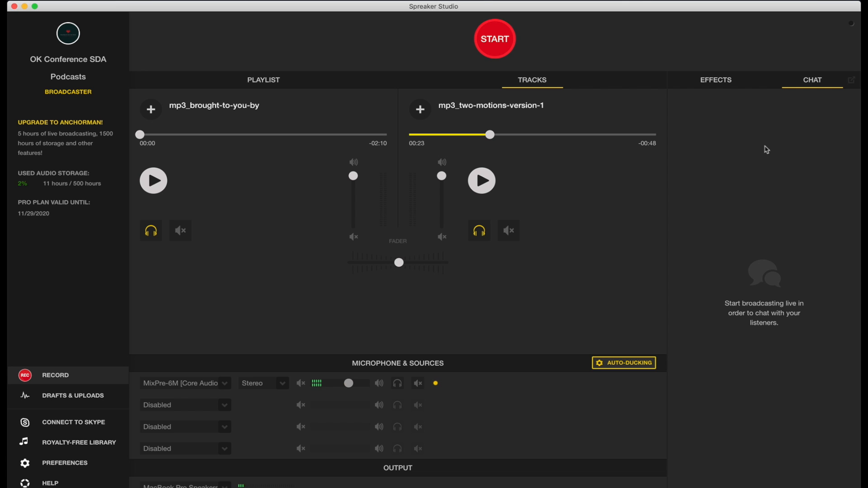
mouse_move(588, 487)
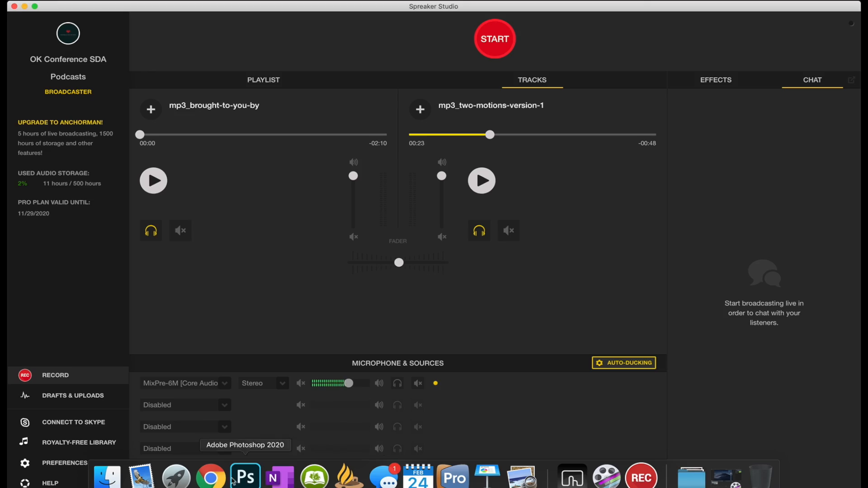
click(211, 478)
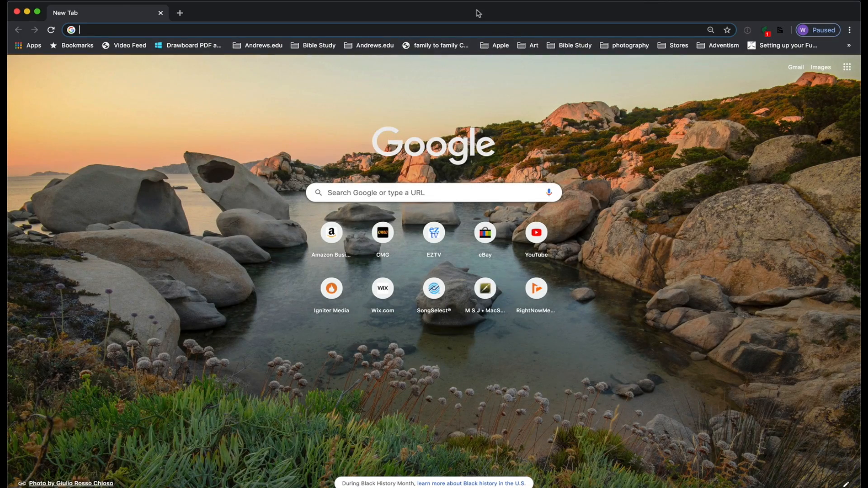
text(spreaker.com)
key(Return)
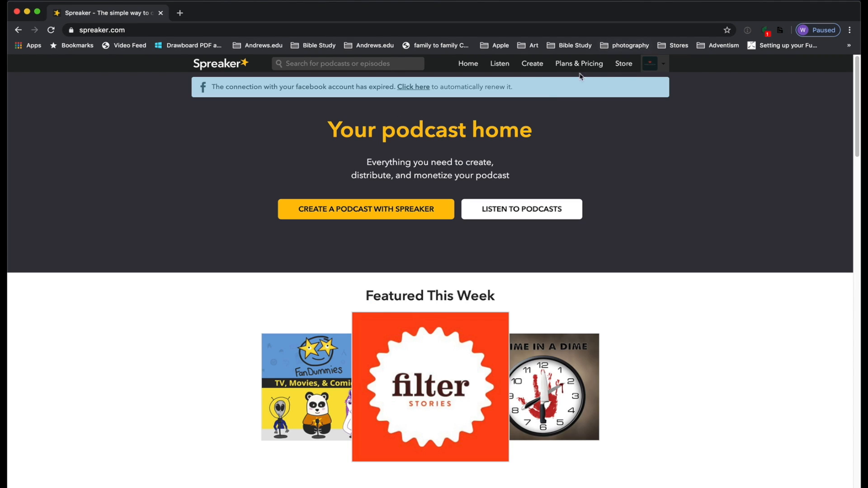
Open the site's Create page, review the options for uploading, recording and importing a podcast, and switch back to Spreaker Studio.
click(530, 68)
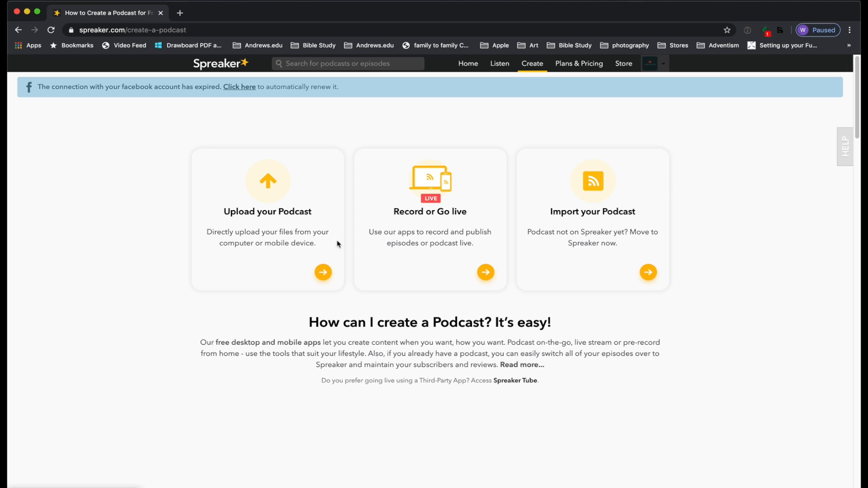
scroll(324, 262, down, 2)
scroll(383, 263, up, 2)
mouse_move(411, 483)
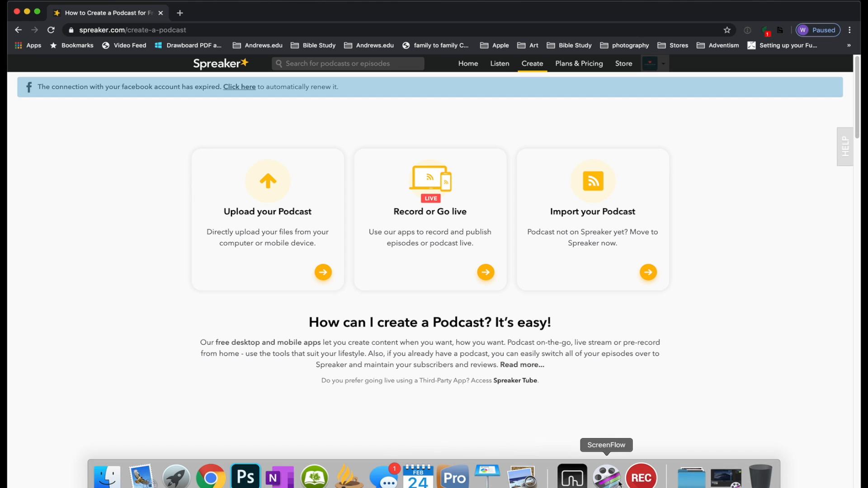
click(640, 483)
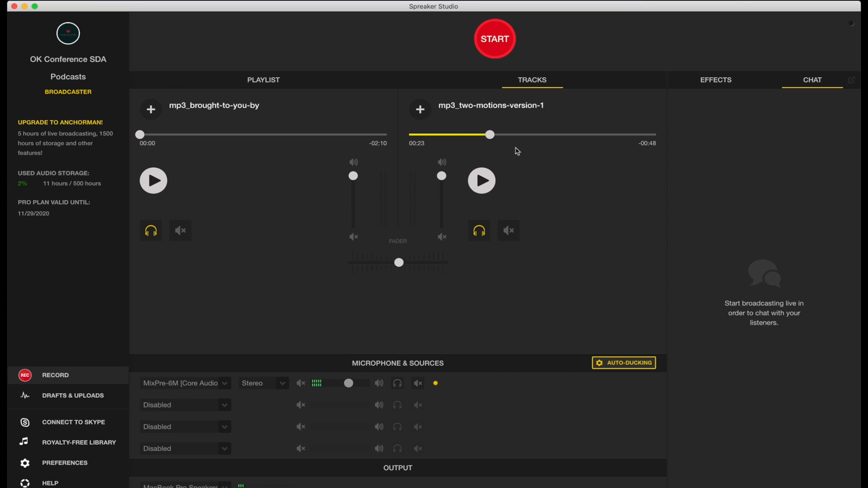
Rewind the mp3_two-motions-version-1 track to its start and begin an offline recording.
drag(490, 134, 405, 149)
mouse_move(436, 383)
click(500, 40)
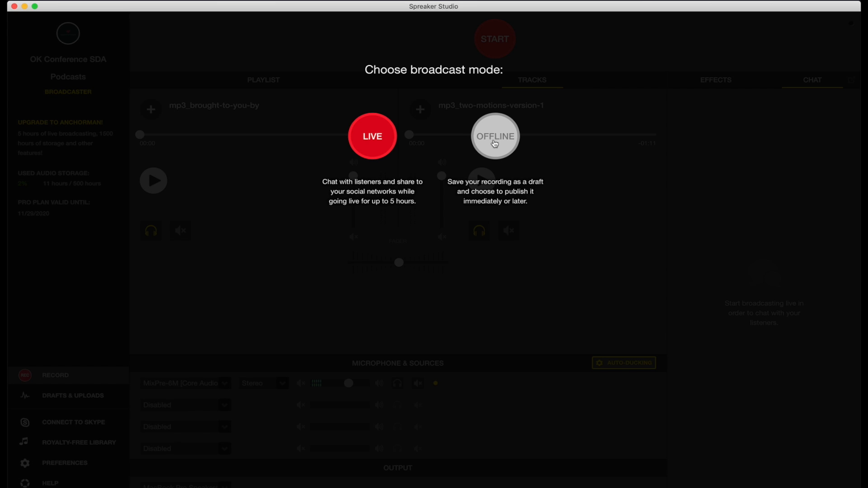
click(496, 144)
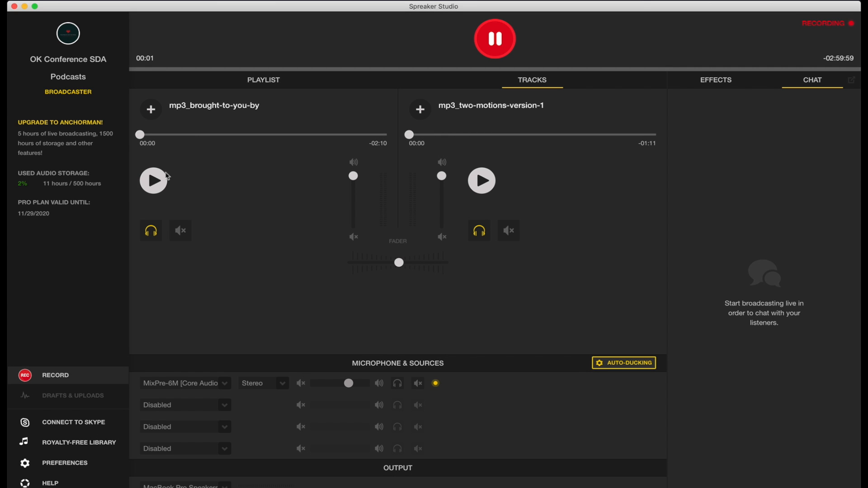
Play mp3_brought-to-you-by into the recording, lower its deck volume to about 18 and raise it back to 100.
click(166, 178)
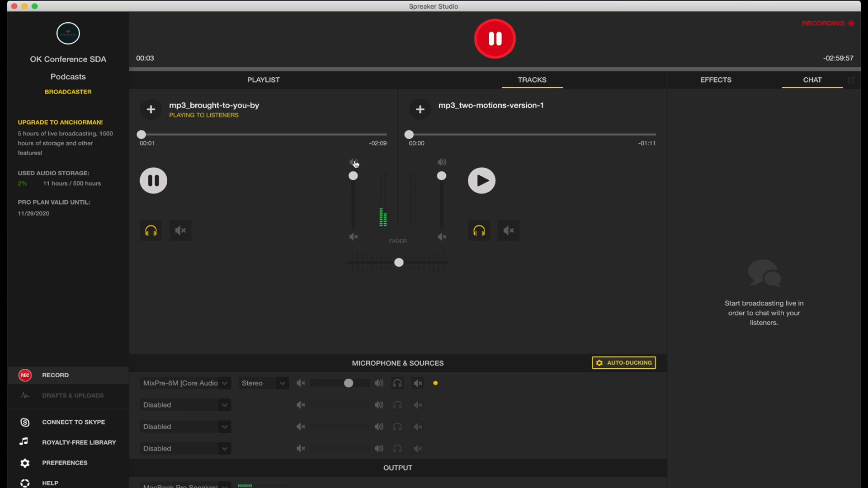
mouse_move(355, 180)
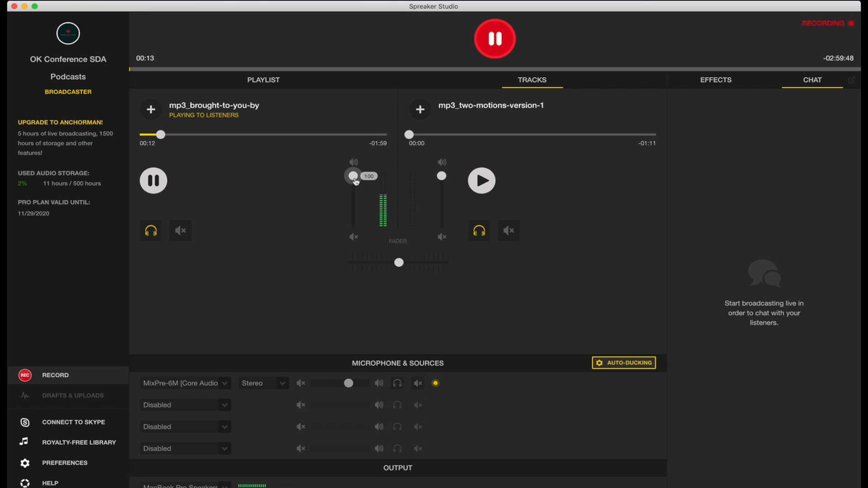
drag(356, 181, 361, 220)
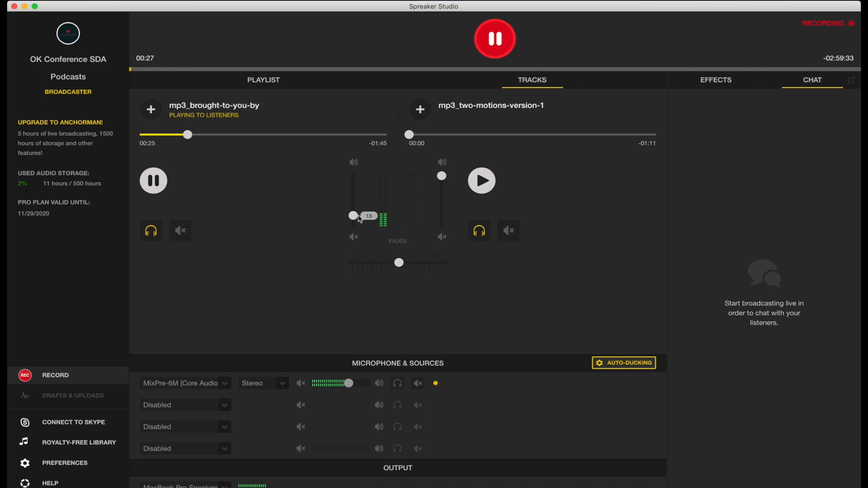
drag(360, 219, 357, 175)
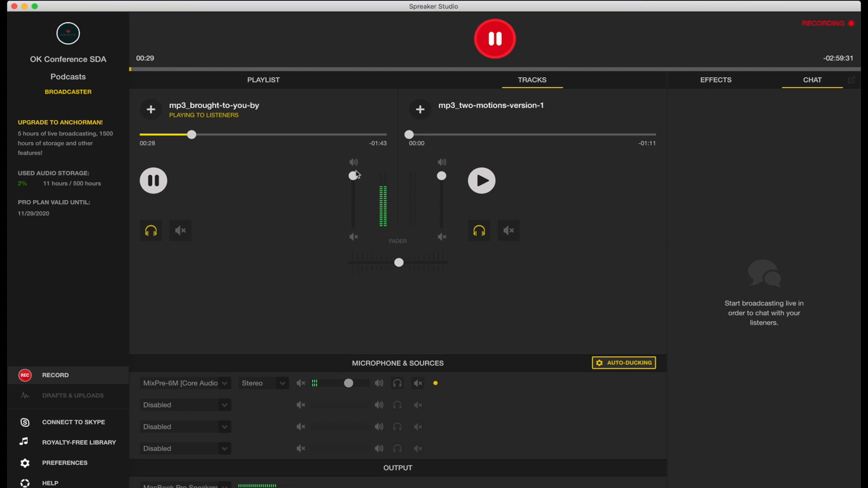
Fade mp3_brought-to-you-by out completely, and reset the stopped deck to the track's start at full volume.
mouse_move(354, 176)
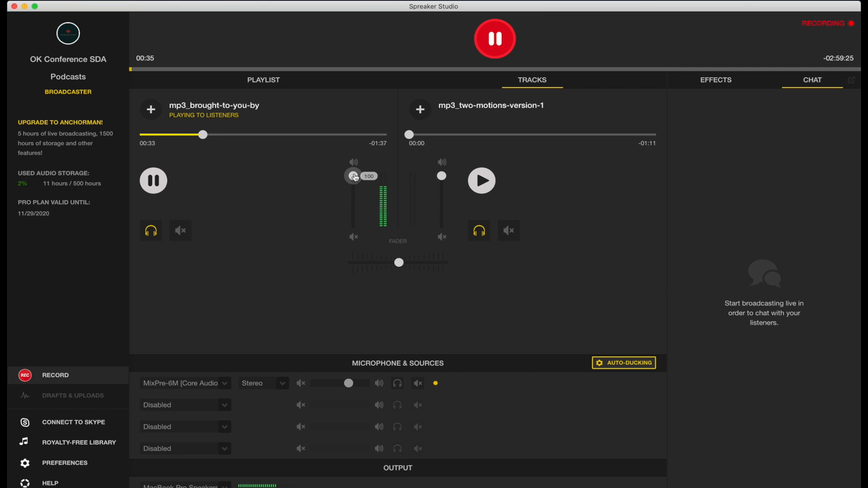
drag(355, 177, 362, 233)
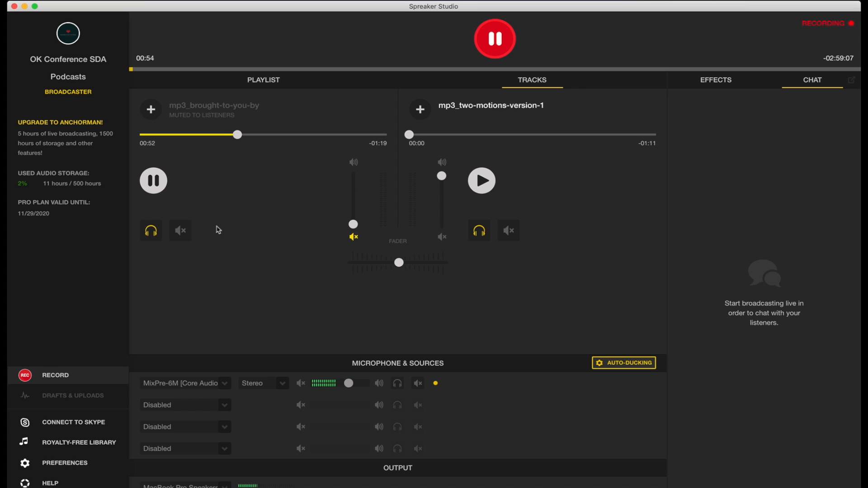
click(153, 184)
drag(240, 134, 139, 141)
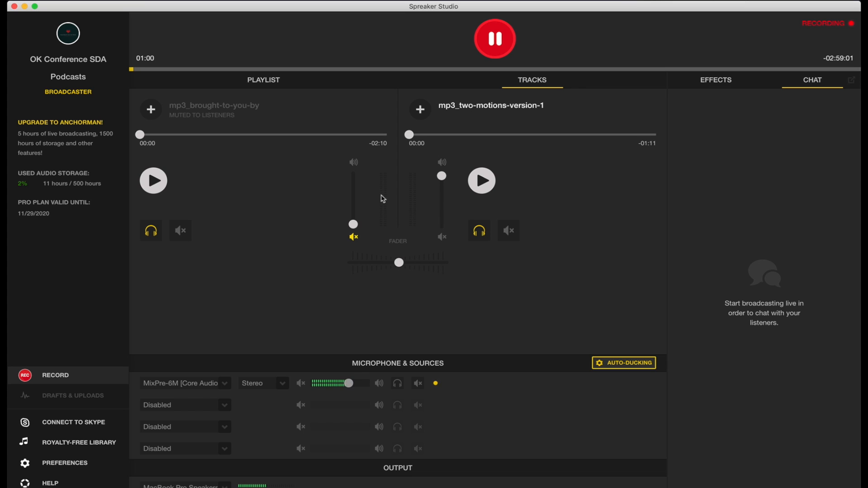
drag(359, 225, 366, 139)
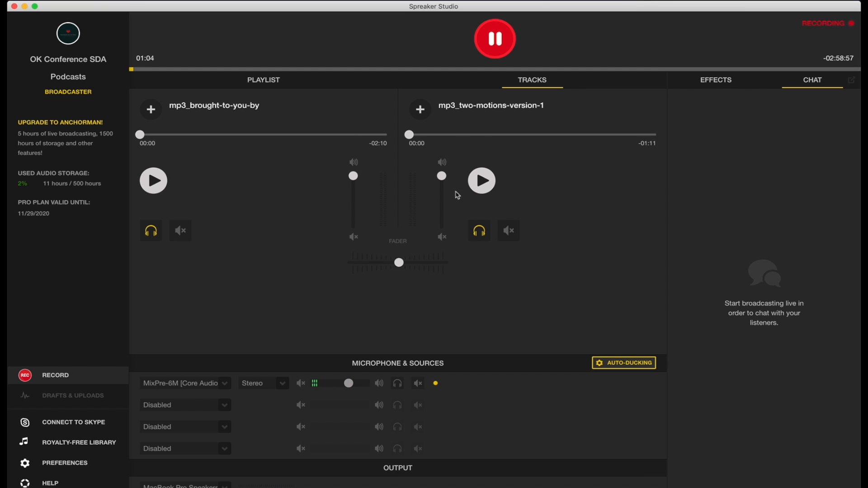
Play mp3_two-motions-version-1 into the recording, fade it out completely, and end the recording.
mouse_move(445, 181)
mouse_move(445, 181)
mouse_down()
mouse_move(446, 225)
mouse_move(454, 175)
mouse_up()
click(482, 181)
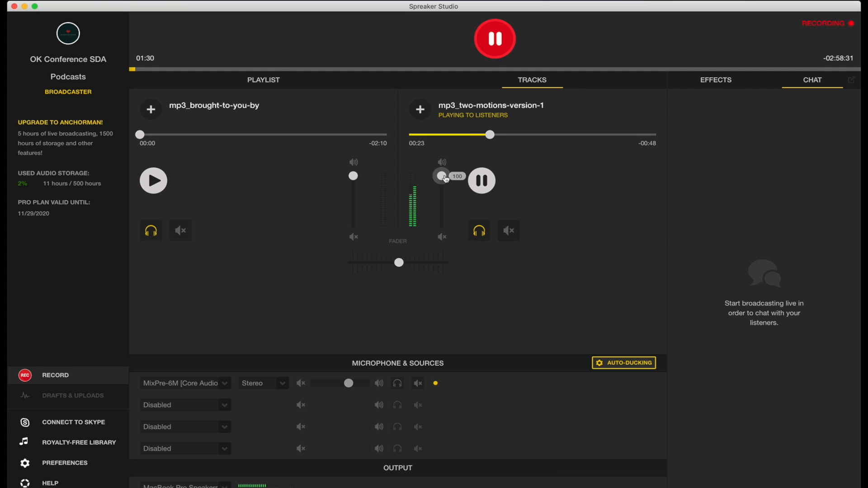
drag(446, 179, 443, 231)
click(496, 54)
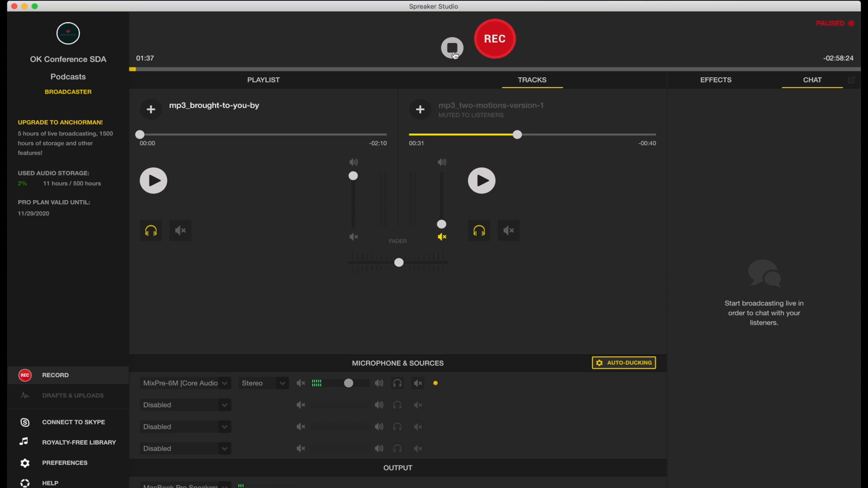
click(452, 48)
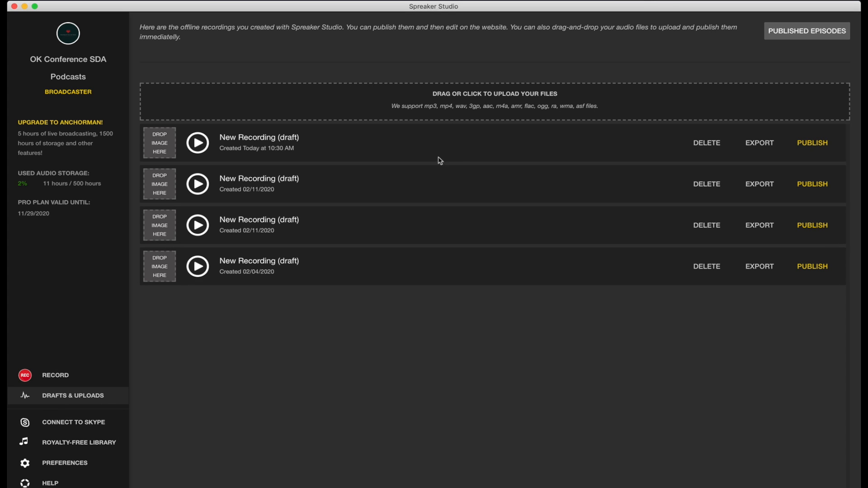
Listen to today's draft recording at several points, pause it and rewind to its beginning.
click(199, 144)
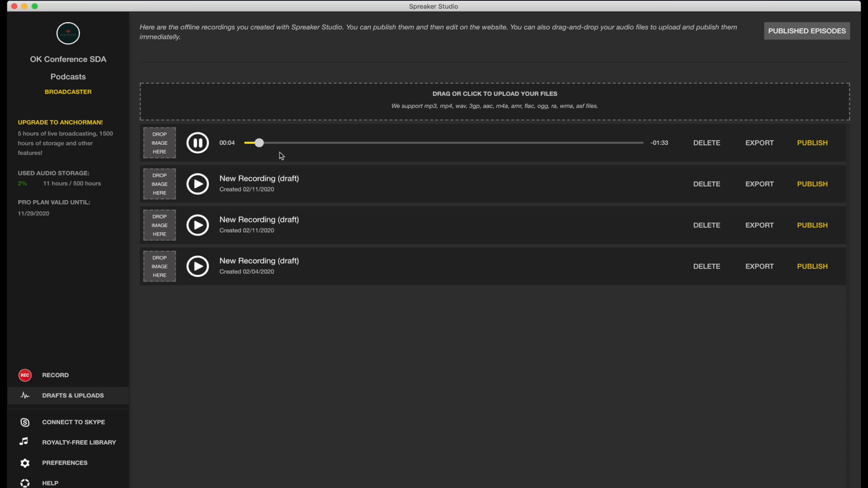
click(326, 147)
click(569, 146)
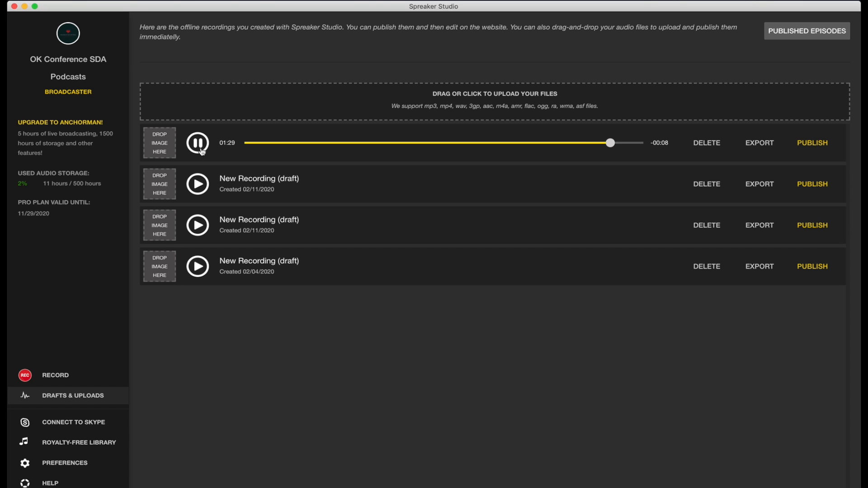
click(202, 151)
drag(609, 149, 229, 158)
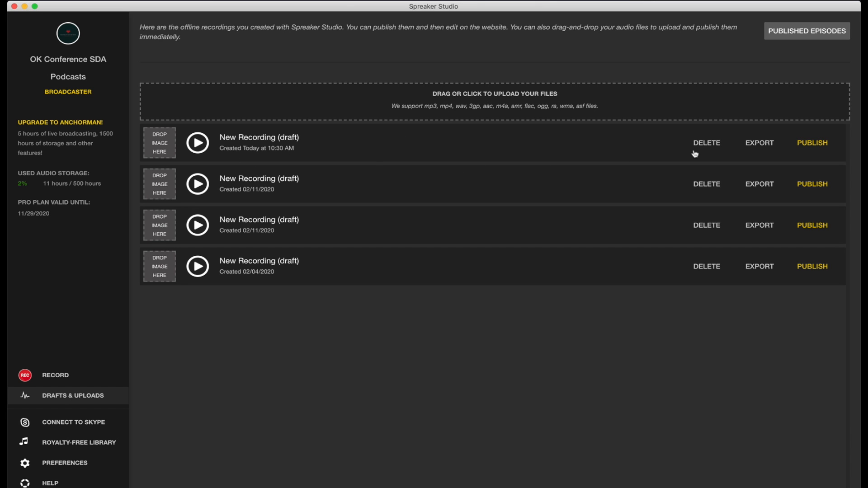
Open the publishing info for today's draft recording and assign it to the Central SDA Podcast show.
click(813, 144)
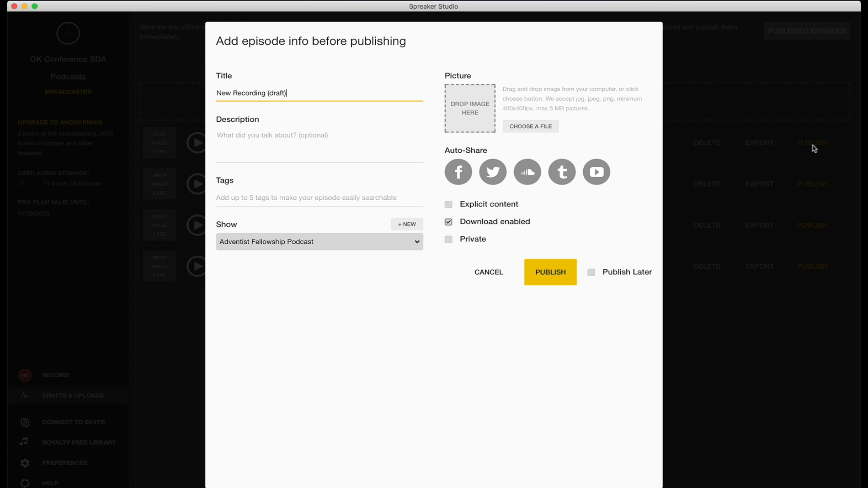
click(243, 245)
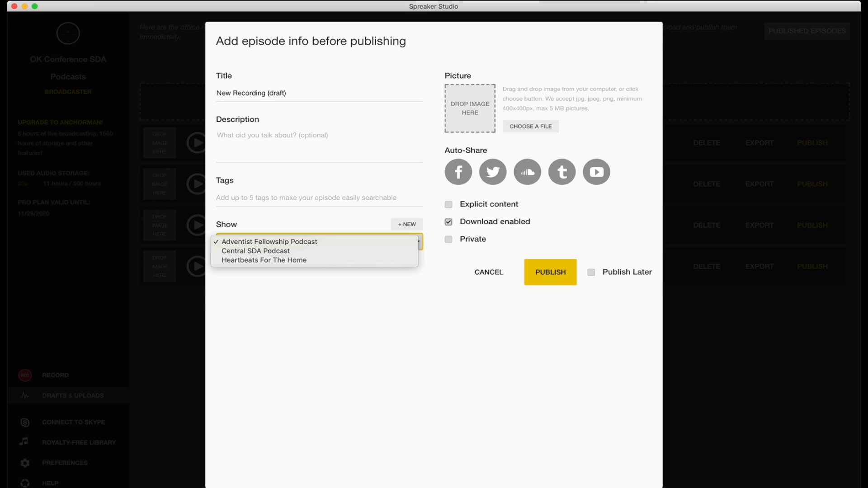
click(372, 251)
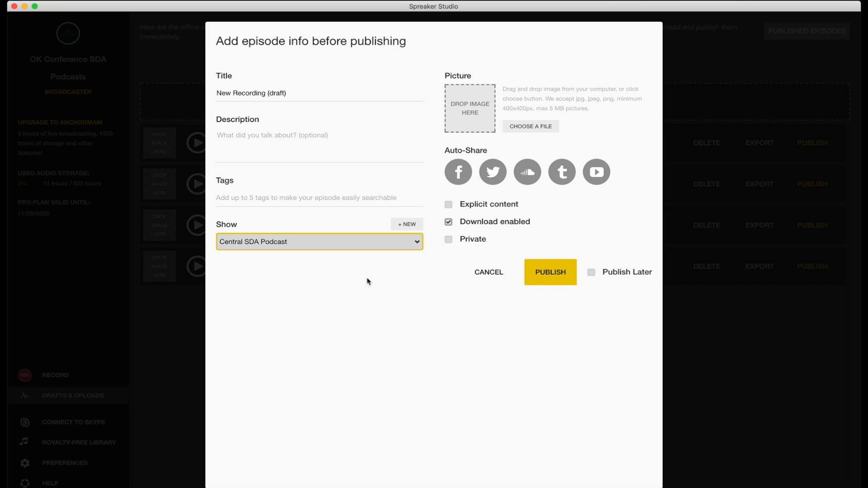
click(356, 248)
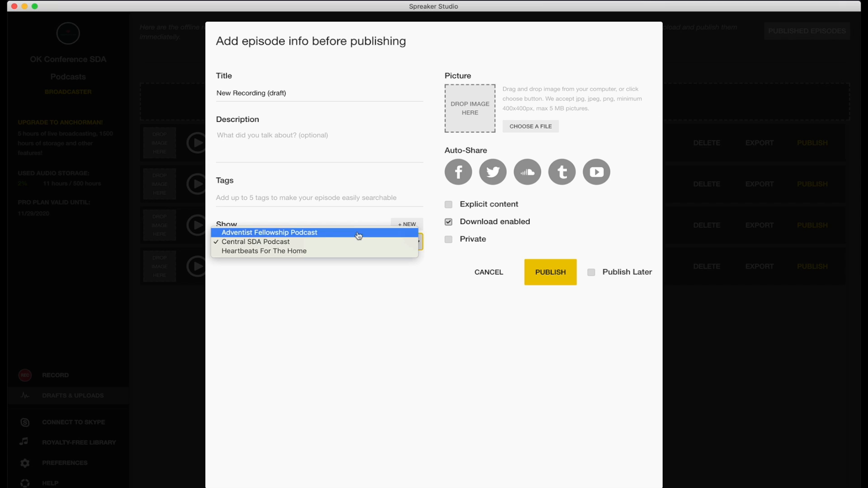
click(335, 295)
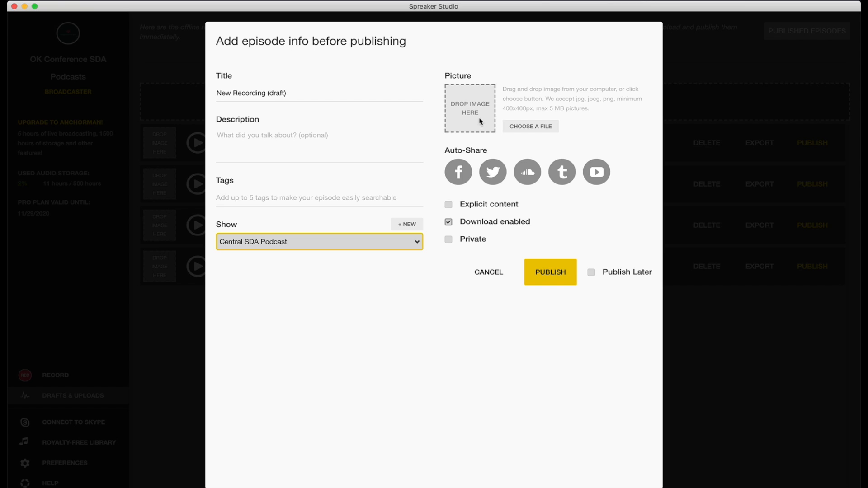
Review the episode picture selection and the Publish Later scheduling options, and close the episode info without publishing.
click(531, 126)
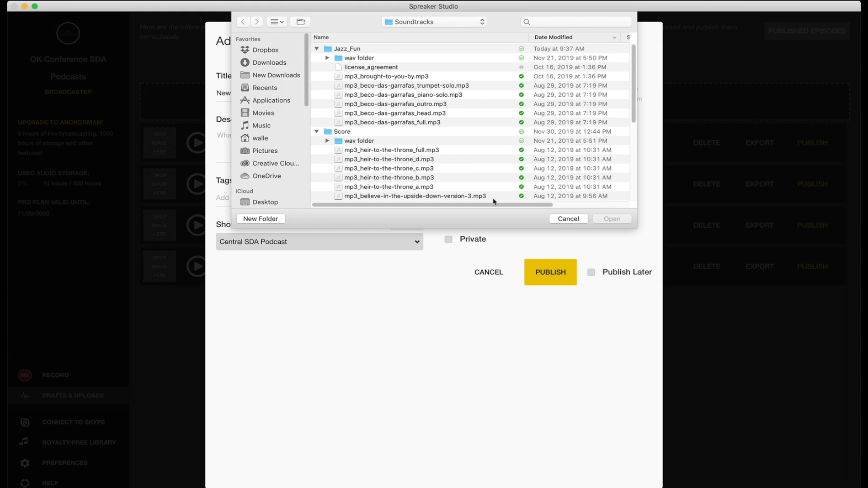
click(560, 220)
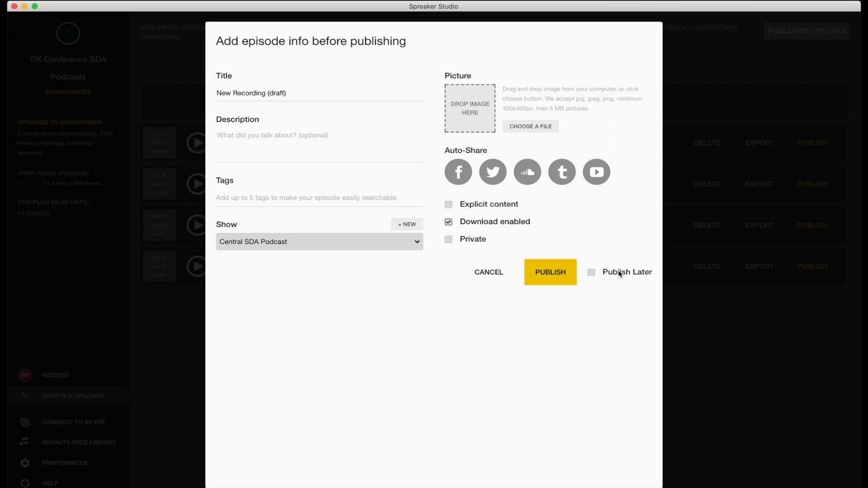
click(591, 272)
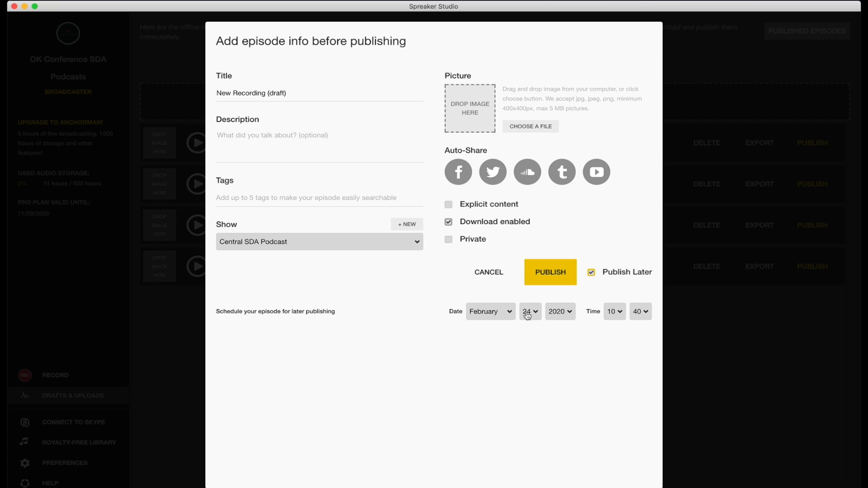
click(592, 273)
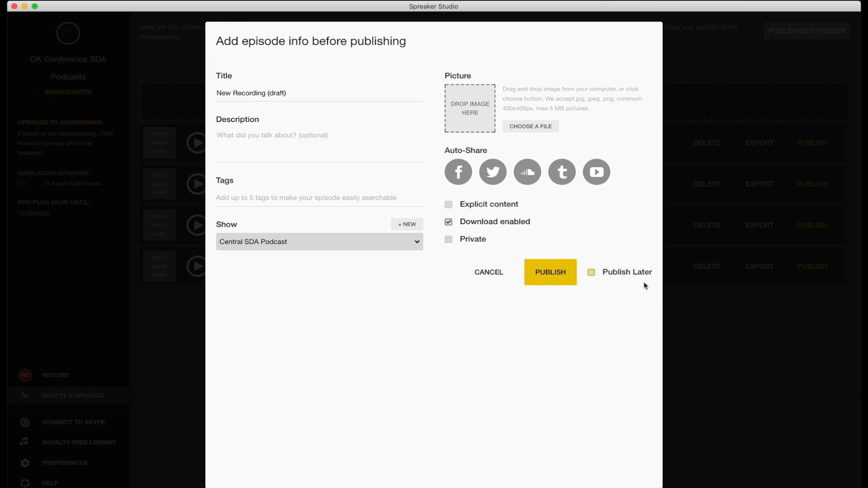
click(592, 273)
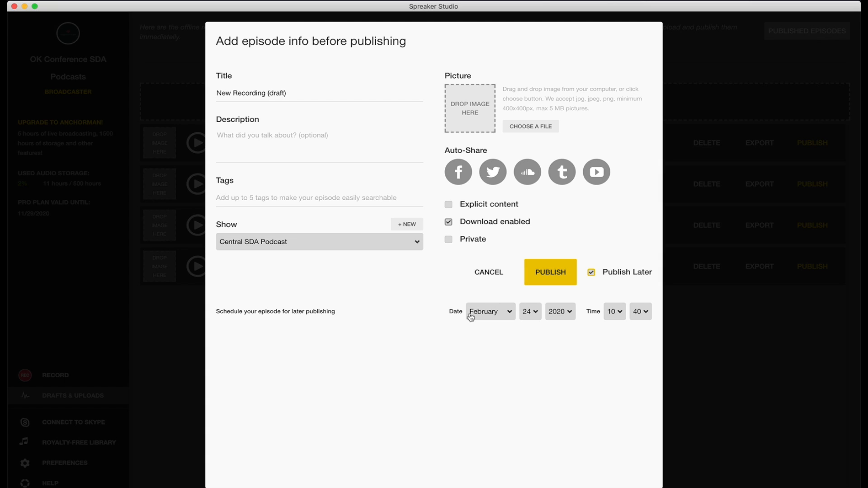
click(592, 274)
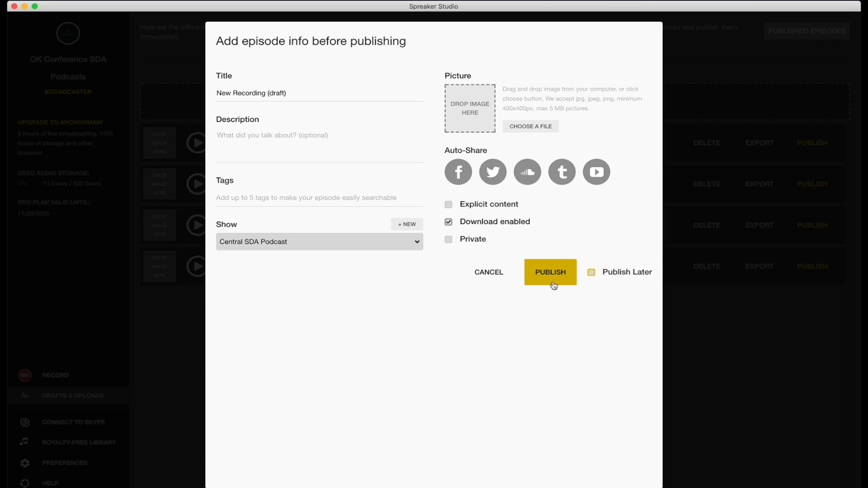
click(729, 41)
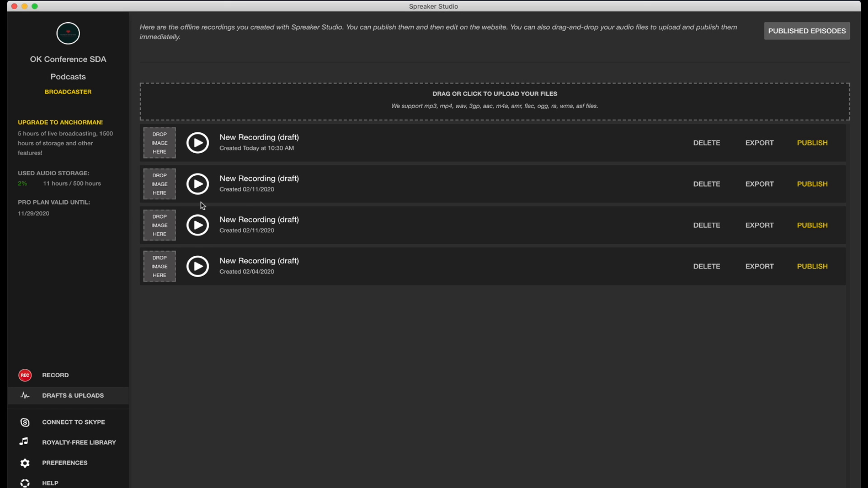
Show the Publish Later scheduling options for the second draft in the list, and close its episode info without publishing.
click(814, 184)
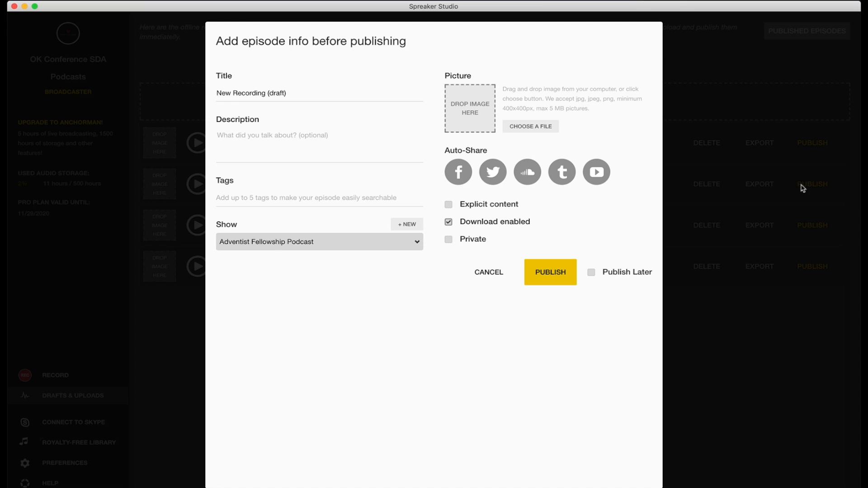
click(592, 272)
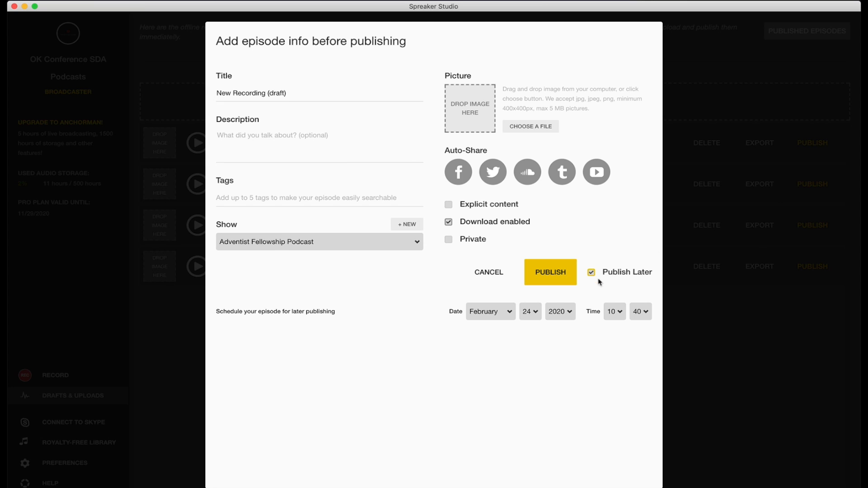
click(697, 85)
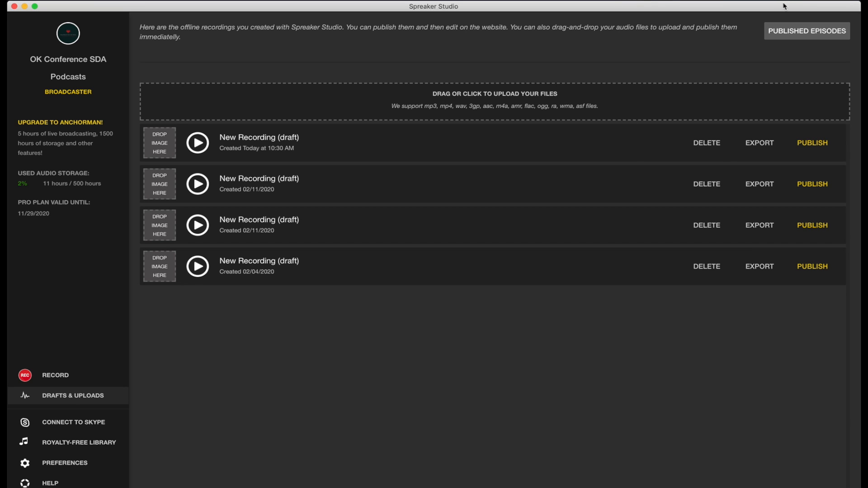
Move the Spreaker Studio window aside and minimize the browser window behind it to expose the desktop files.
drag(785, 6, 658, 8)
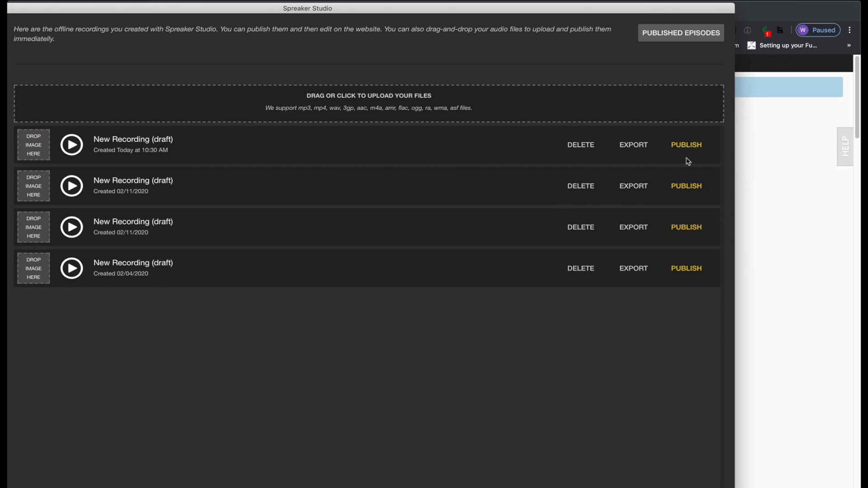
click(754, 22)
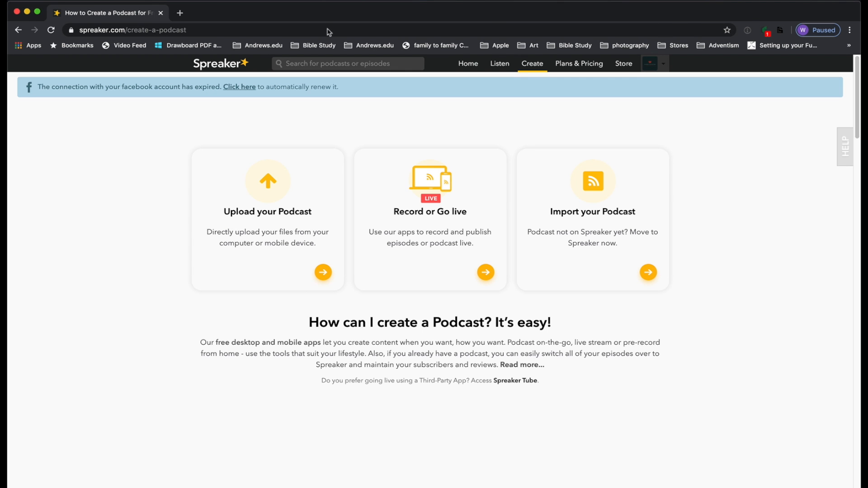
click(27, 11)
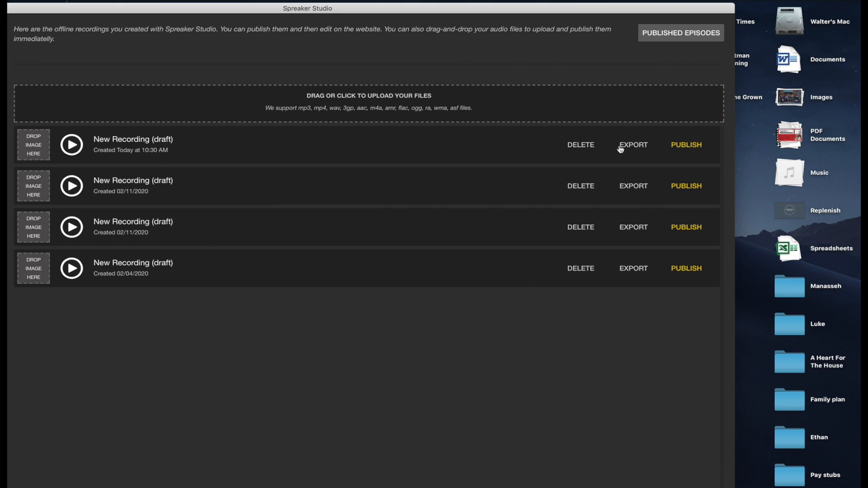
Show the export save options for today's draft recording, and cancel without saving a file.
click(626, 145)
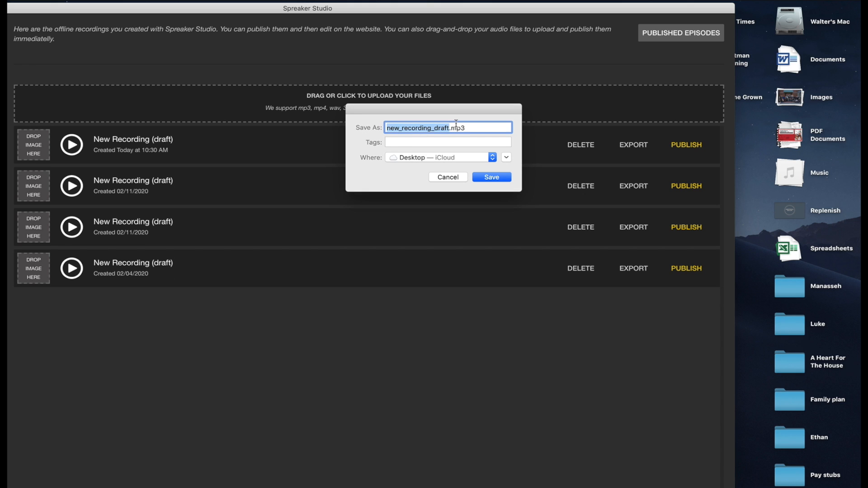
click(455, 178)
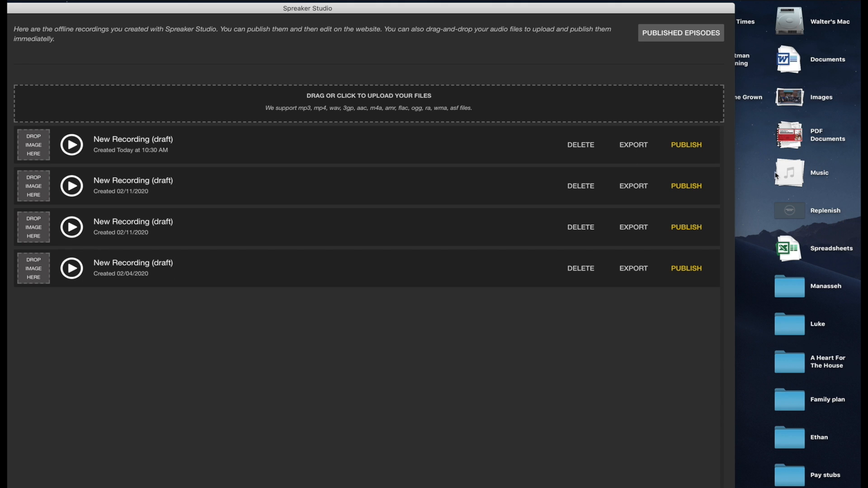
Expand the Music stack on the desktop and upload test podcast.mp3 from it to the drafts list.
click(796, 175)
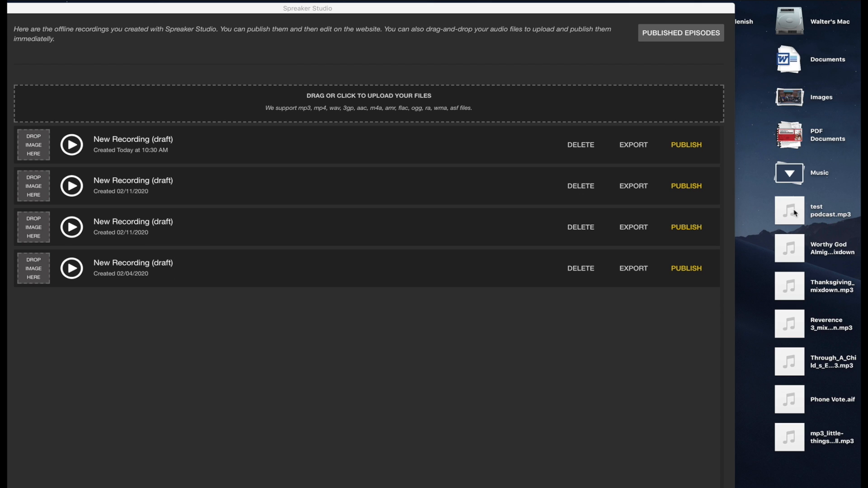
drag(795, 212, 365, 99)
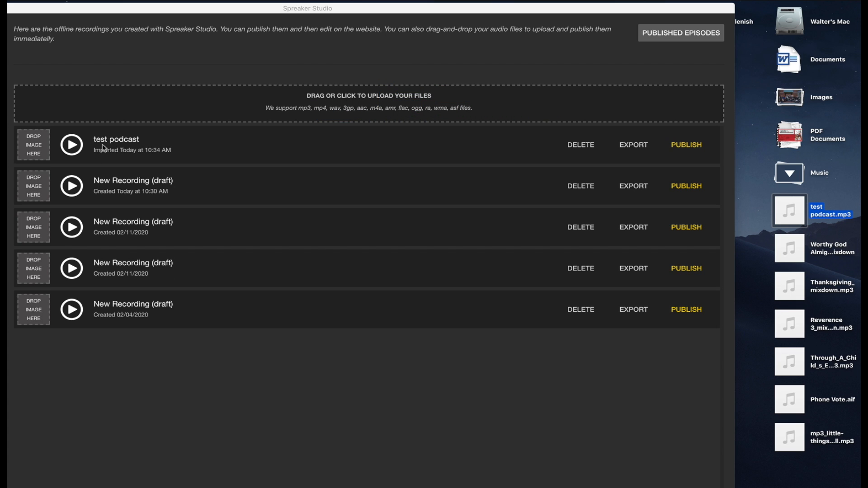
Review the episode info and the available shows for the uploaded test podcast, and close it without publishing.
click(682, 147)
click(681, 147)
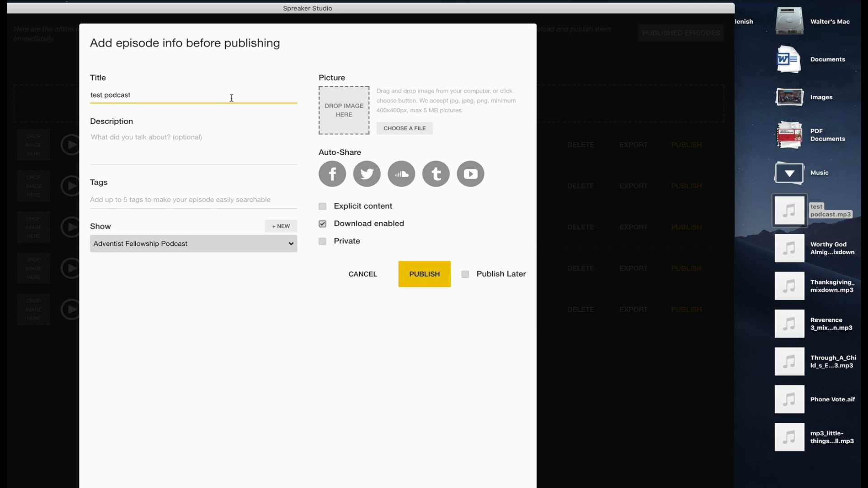
click(186, 244)
click(247, 375)
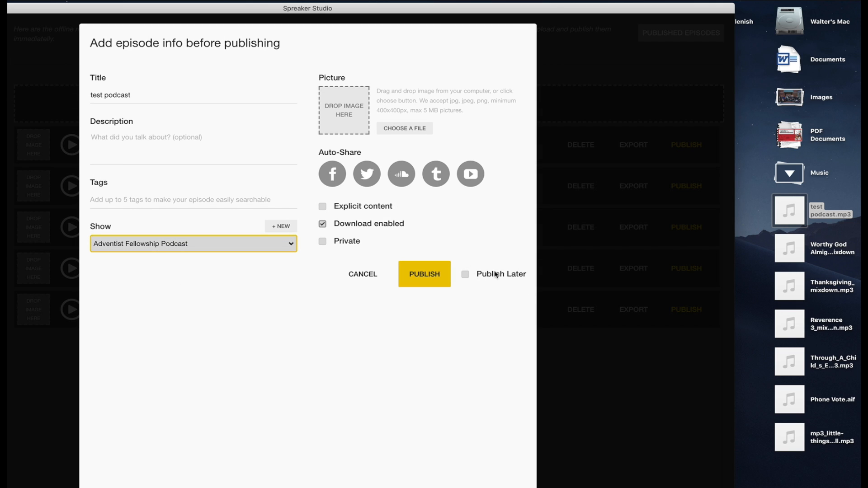
click(605, 62)
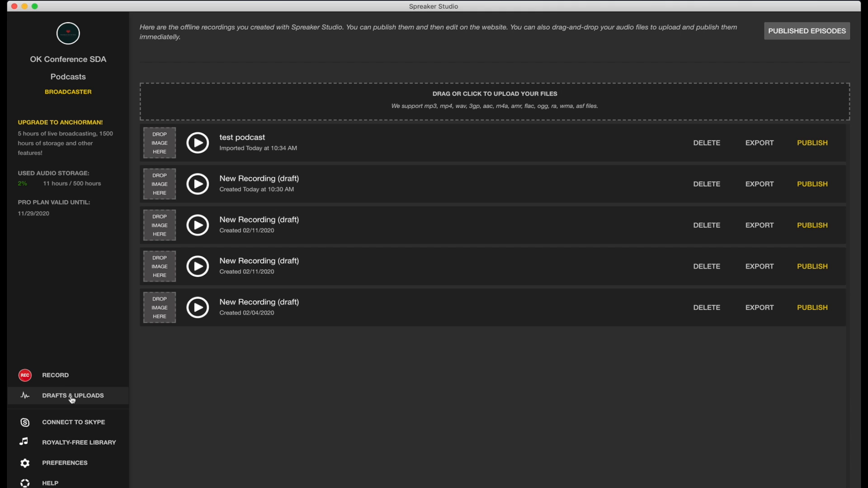
Switch back and forth between the recording console and the drafts and uploads list, ending on the recording console.
click(67, 374)
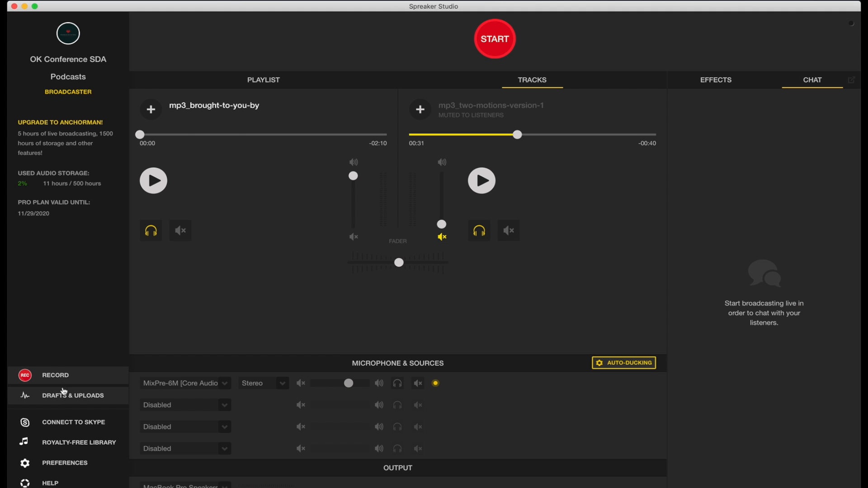
click(63, 394)
click(62, 376)
click(62, 395)
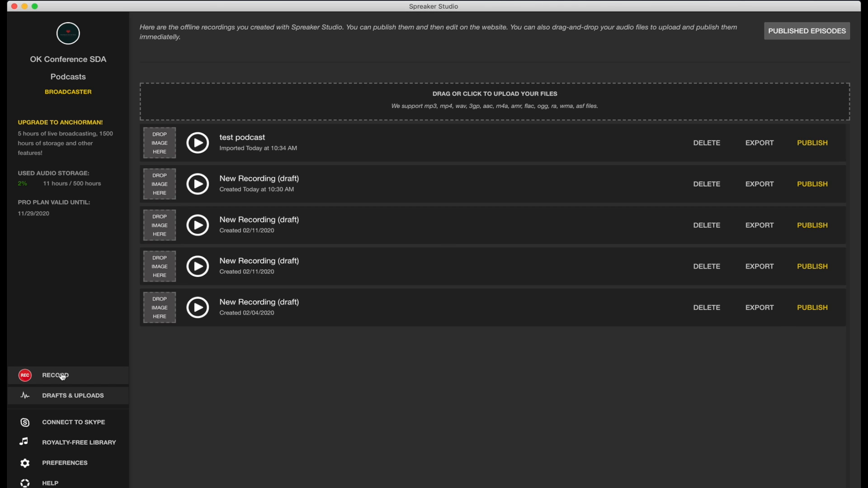
click(62, 377)
click(62, 390)
click(62, 377)
click(62, 392)
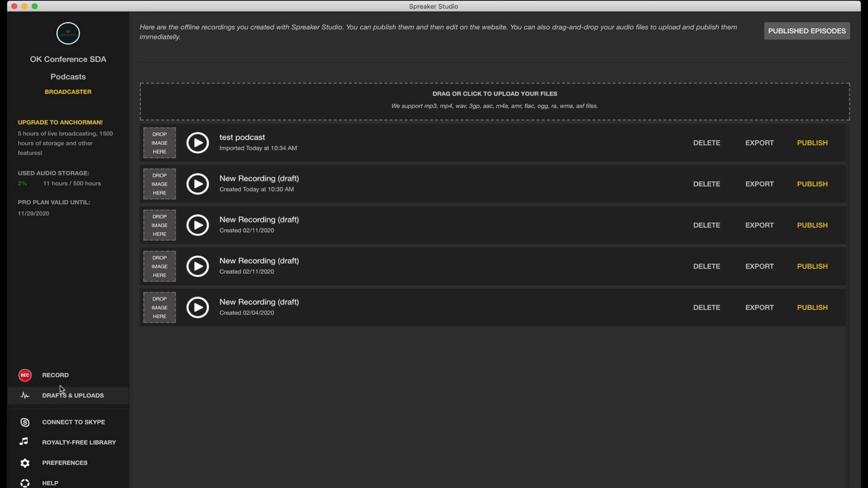
click(60, 378)
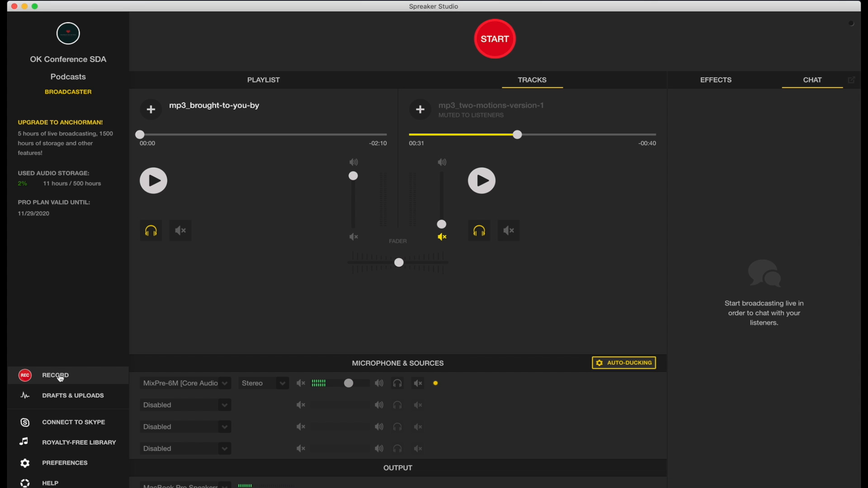